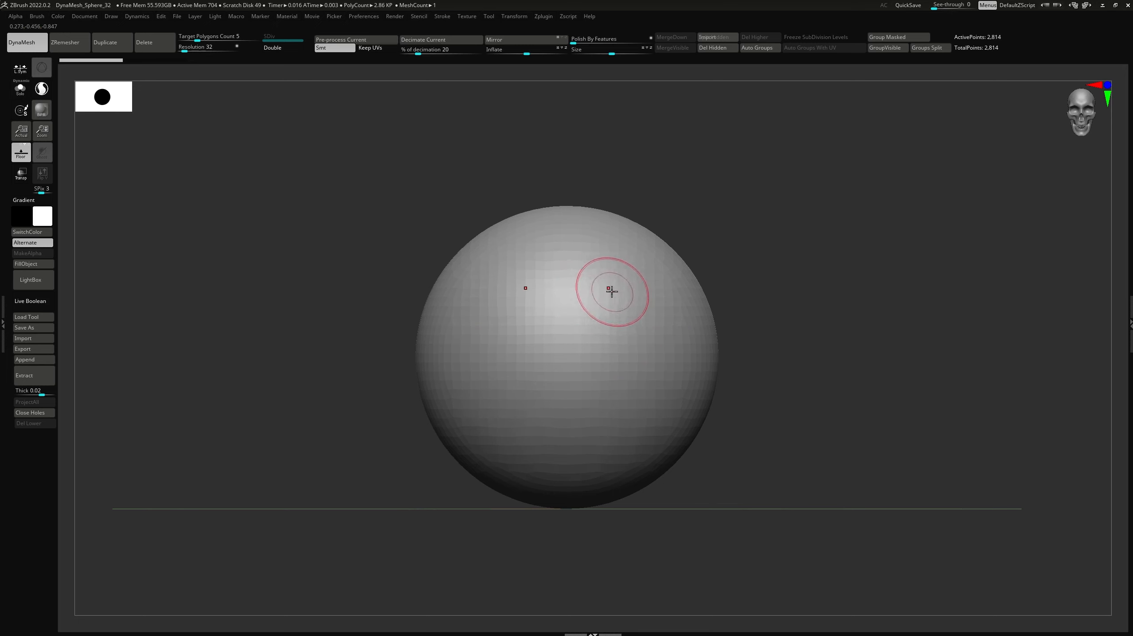
Step: Subdivide the DynaMesh sphere to subdivision level 3 and check the brush settings
{"action": "key", "text": "space"}
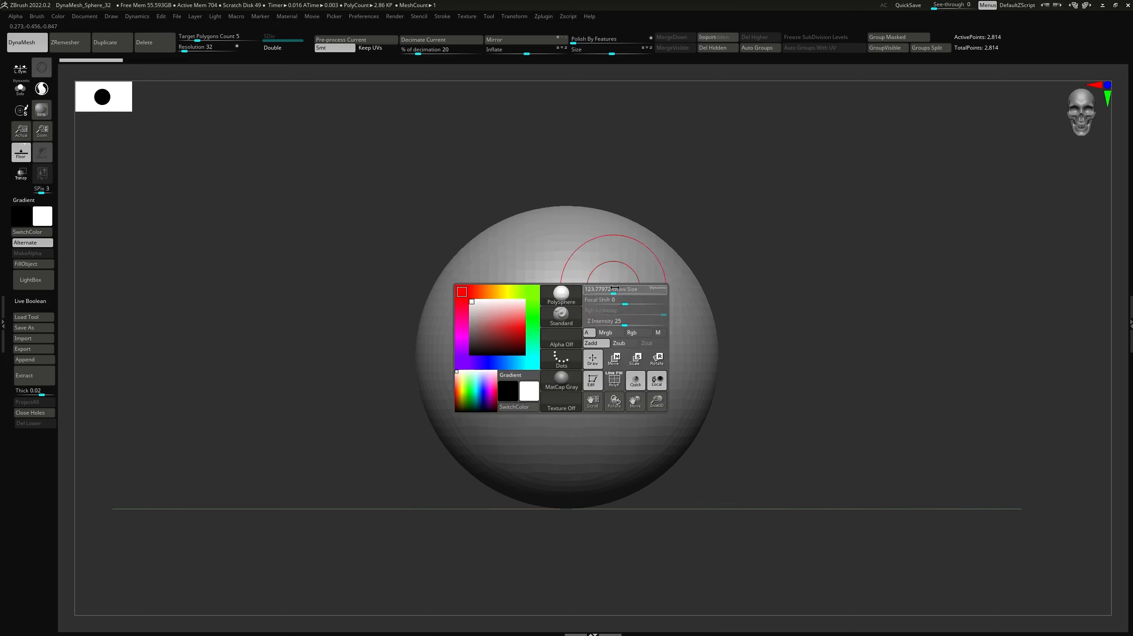
{"action": "key", "text": "ctrl+d"}
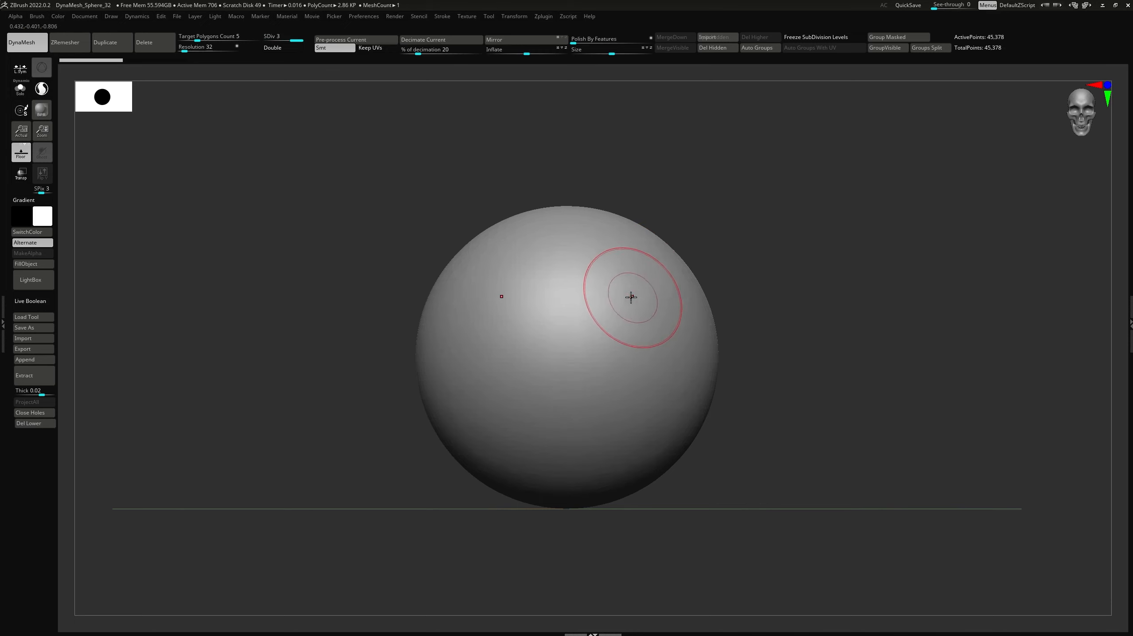
{"action": "key", "text": "space"}
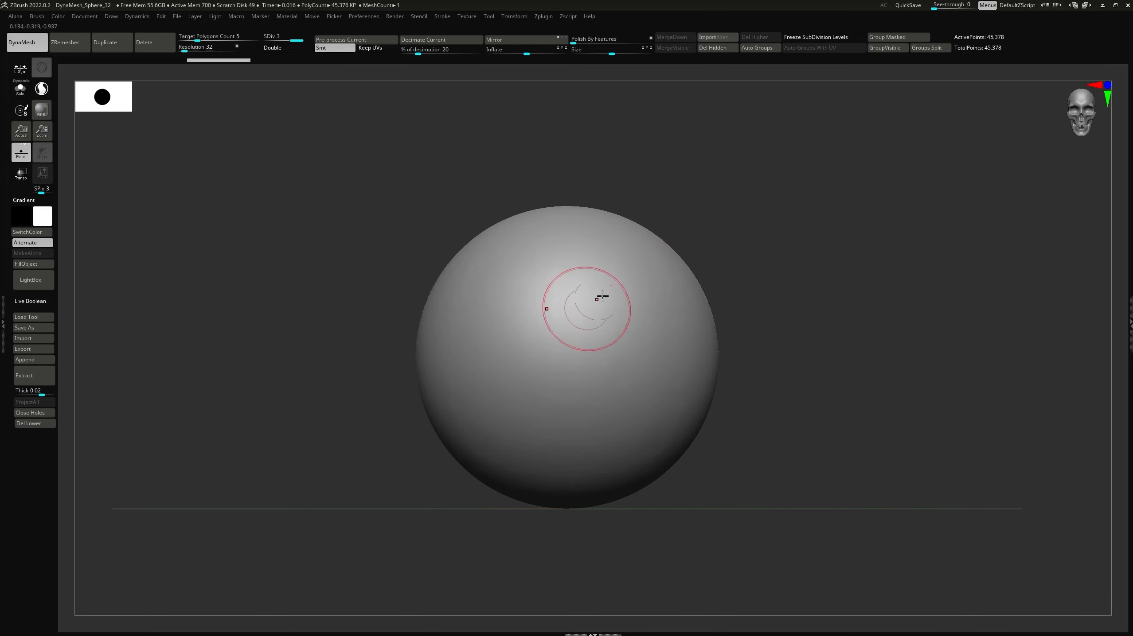
{"action": "key", "text": "space"}
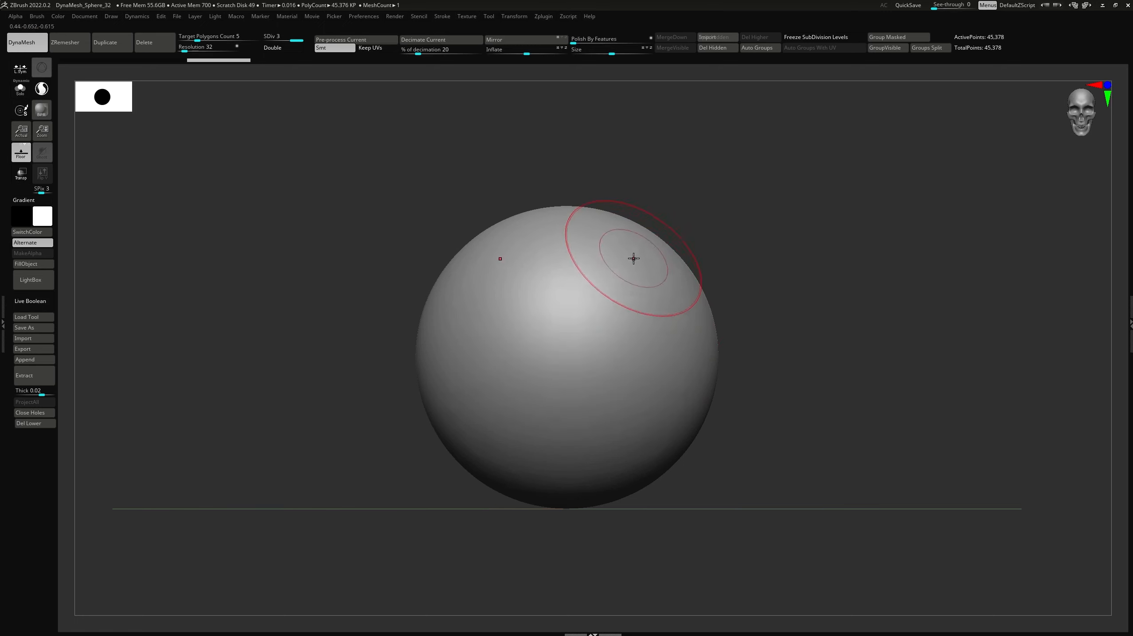
{"action": "key", "text": "space"}
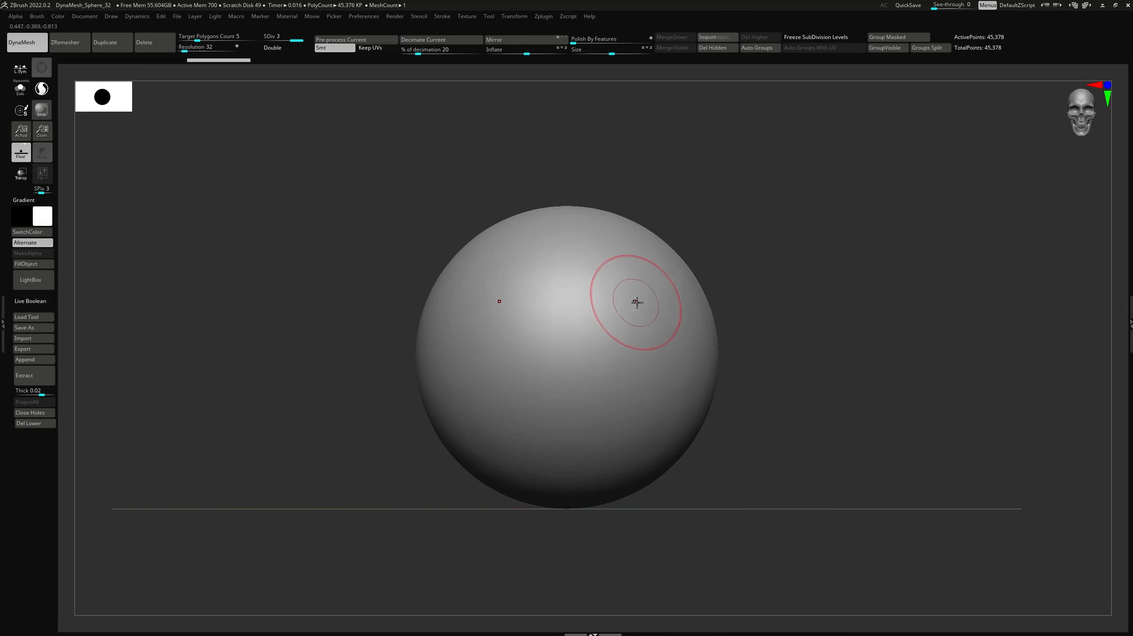
Step: Try out the Standard brush by sculpting mirrored curved strokes on the front of the sphere and smoothing them
{"action": "mouse_move", "coordinate": [623, 254]}
{"action": "left_mouse_down"}
{"action": "mouse_move", "coordinate": [619, 412]}
{"action": "mouse_move", "coordinate": [609, 265]}
{"action": "left_mouse_up"}
{"action": "key", "text": "ctrl+z"}
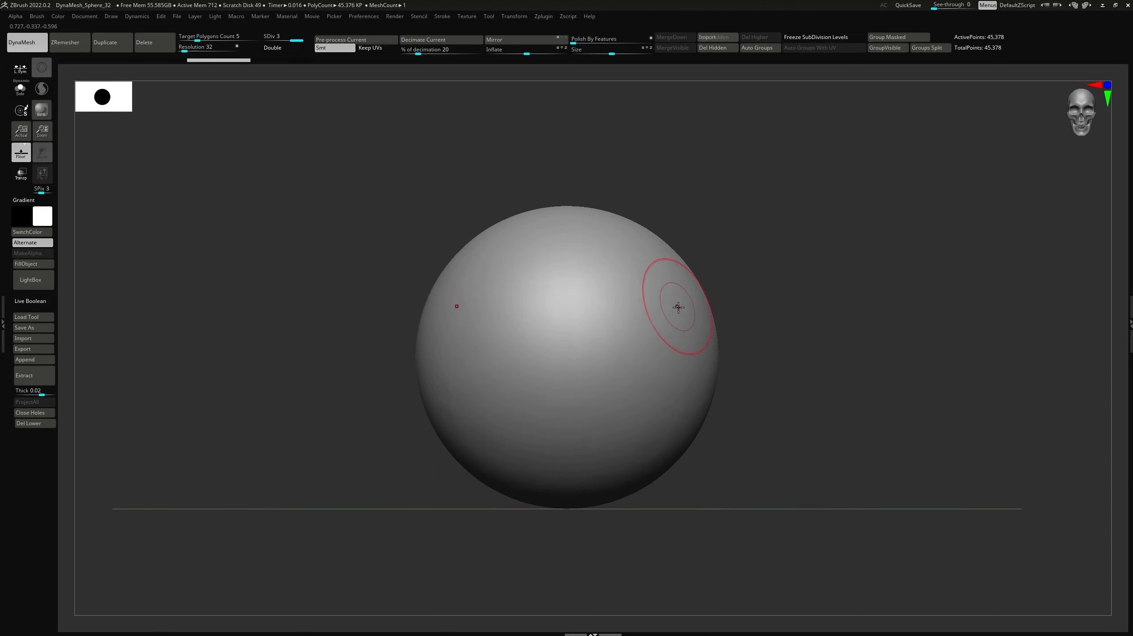
{"action": "key", "text": "b"}
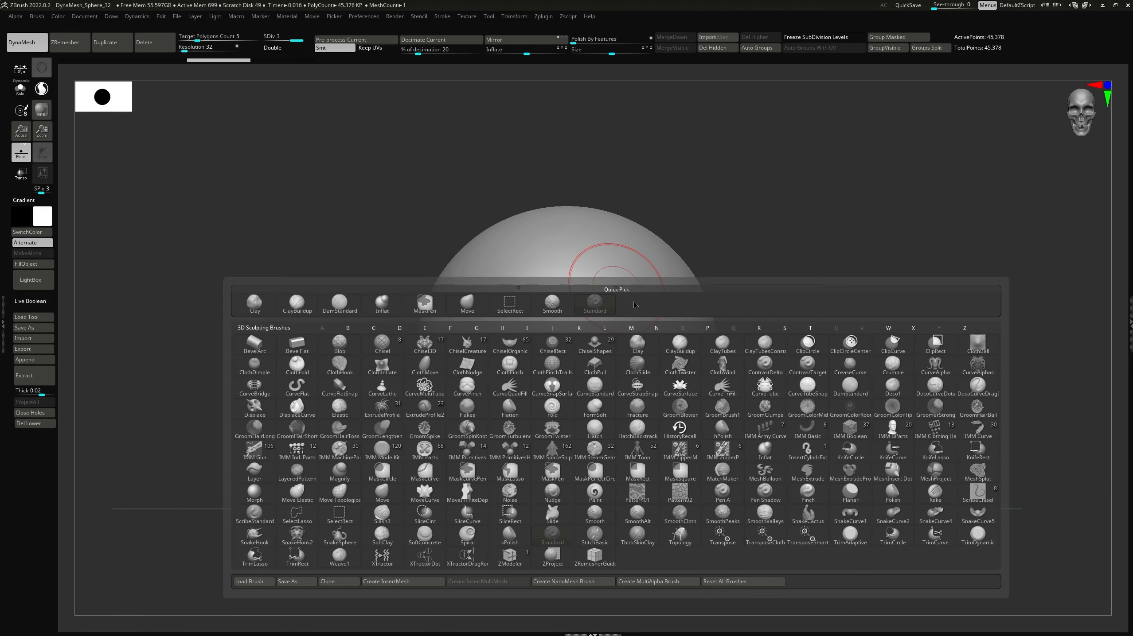
{"action": "left_click", "coordinate": [596, 306]}
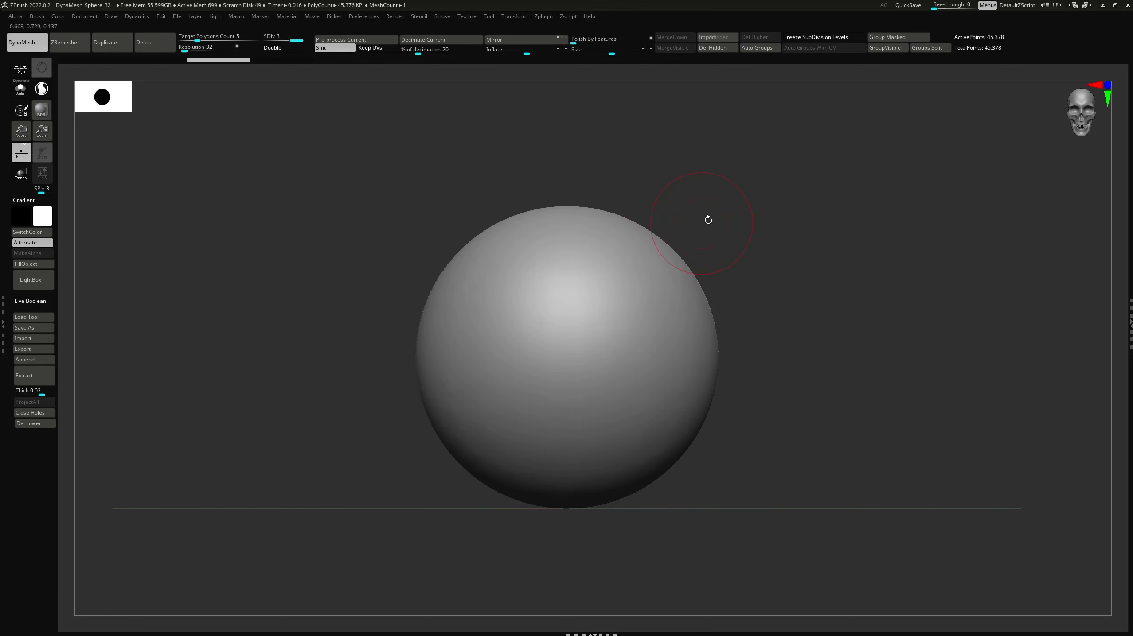
{"action": "mouse_move", "coordinate": [625, 275]}
{"action": "left_mouse_down"}
{"action": "mouse_move", "coordinate": [645, 409]}
{"action": "mouse_move", "coordinate": [611, 271]}
{"action": "left_mouse_up"}
{"action": "left_click_drag", "start_coordinate": [728, 247], "coordinate": [678, 278]}
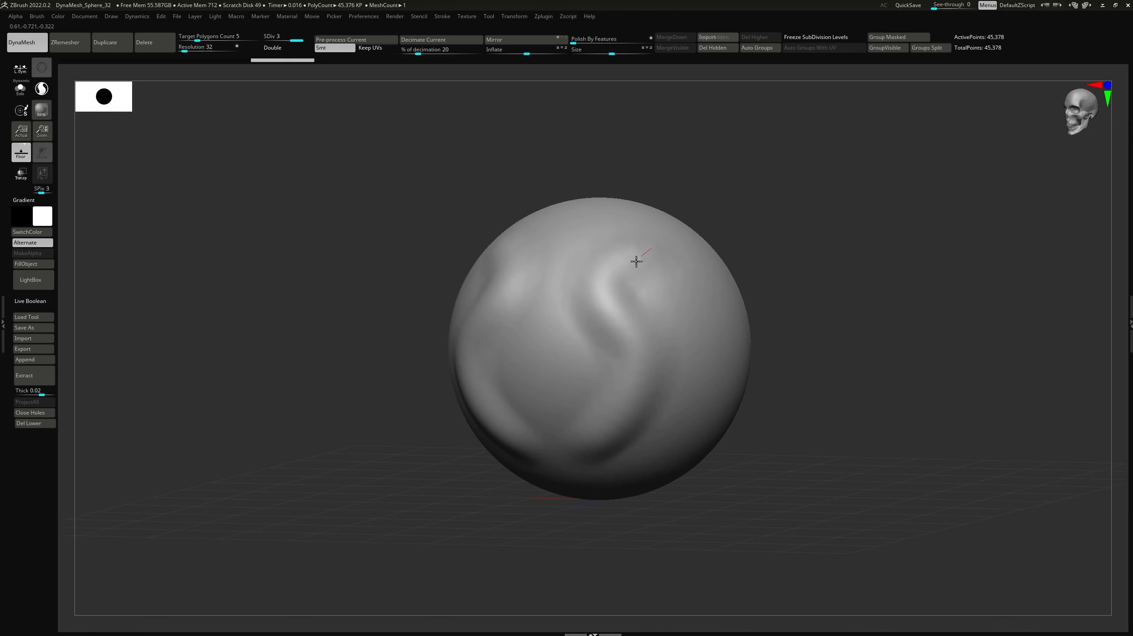
{"action": "mouse_move", "coordinate": [644, 354]}
{"action": "left_mouse_down"}
{"action": "mouse_move", "coordinate": [615, 417]}
{"action": "mouse_move", "coordinate": [637, 242]}
{"action": "left_mouse_up"}
{"action": "mouse_move", "coordinate": [738, 212]}
{"action": "left_mouse_down"}
{"action": "mouse_move", "coordinate": [767, 215]}
{"action": "mouse_move", "coordinate": [757, 239]}
{"action": "left_mouse_up"}
{"action": "mouse_move", "coordinate": [653, 337]}
{"action": "left_mouse_down", "text": "shift"}
{"action": "mouse_move", "coordinate": [612, 306]}
{"action": "mouse_move", "coordinate": [569, 434]}
{"action": "mouse_move", "coordinate": [637, 330]}
{"action": "left_mouse_up", "text": "shift"}
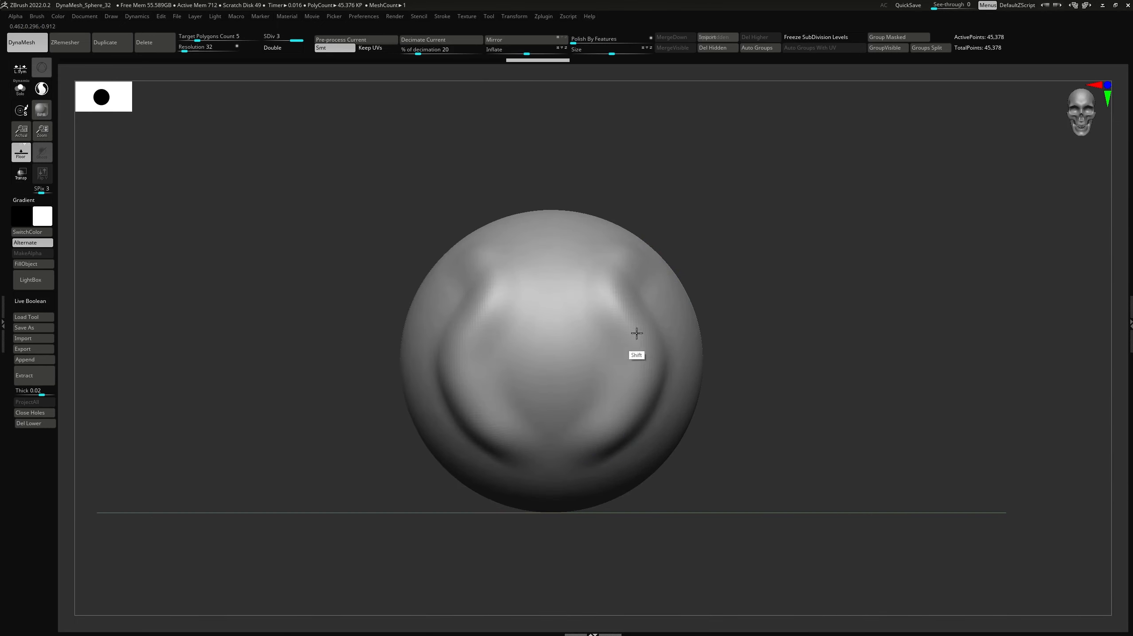
{"action": "mouse_move", "coordinate": [739, 241]}
{"action": "left_mouse_down"}
{"action": "mouse_move", "coordinate": [693, 268]}
{"action": "mouse_move", "coordinate": [695, 399]}
{"action": "mouse_move", "coordinate": [683, 299]}
{"action": "mouse_move", "coordinate": [785, 215]}
{"action": "mouse_move", "coordinate": [750, 243]}
{"action": "left_mouse_up"}
{"action": "mouse_move", "coordinate": [630, 306]}
{"action": "left_mouse_down", "text": "shift"}
{"action": "mouse_move", "coordinate": [594, 343]}
{"action": "mouse_move", "coordinate": [592, 417]}
{"action": "mouse_move", "coordinate": [645, 360]}
{"action": "mouse_move", "coordinate": [642, 324]}
{"action": "left_mouse_up", "text": "shift"}
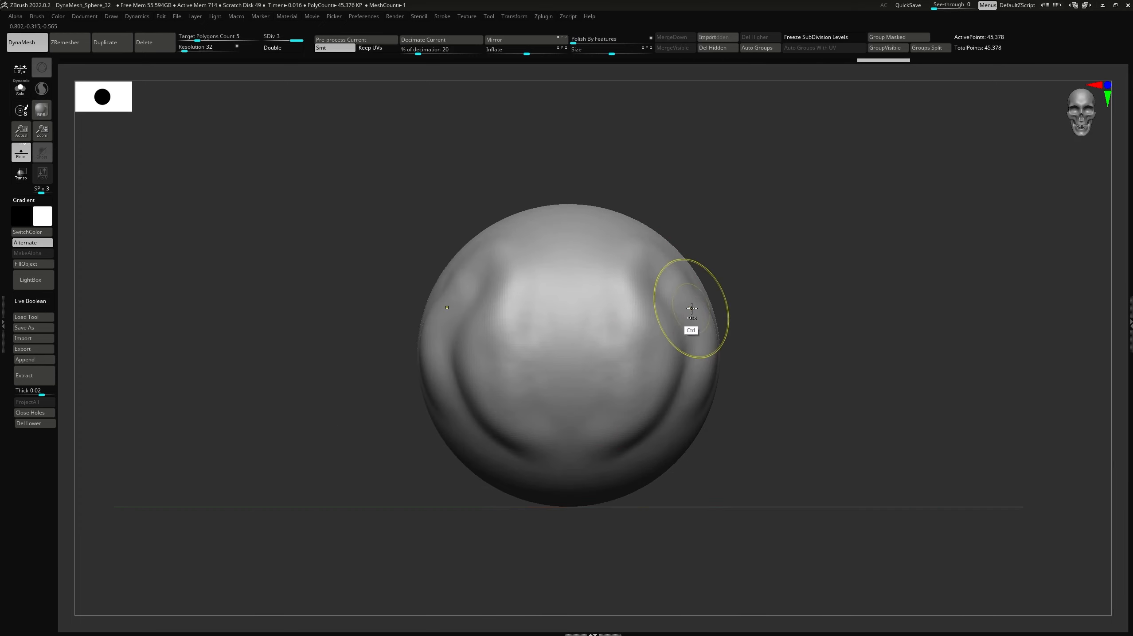
Step: Undo all the trial strokes on the sphere
{"action": "key", "text": "ctrl+z"}
{"action": "key", "text": "ctrl+z"}
{"action": "key", "text": "ctrl+z"}
{"action": "key", "text": "ctrl+z"}
{"action": "key", "text": "ctrl+z"}
{"action": "key", "text": "ctrl+z"}
{"action": "key", "text": "ctrl+z"}
{"action": "key", "text": "ctrl+z"}
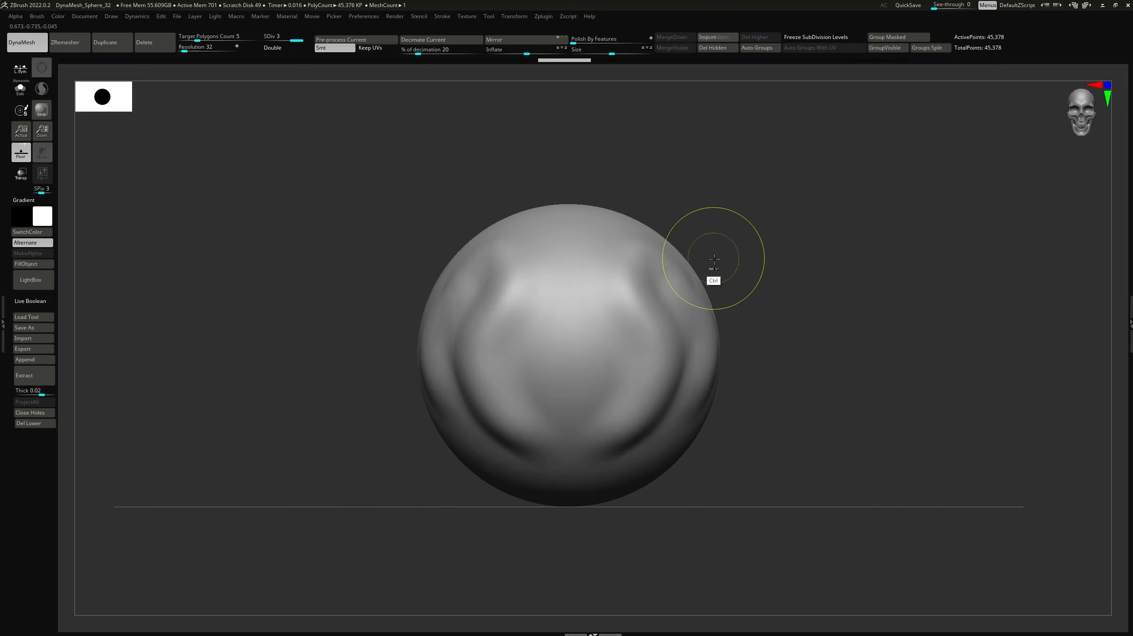
{"action": "key", "text": "ctrl+z"}
{"action": "key", "text": "ctrl+z"}
{"action": "key", "text": "ctrl+z"}
{"action": "key", "text": "ctrl+z"}
{"action": "key", "text": "ctrl+z"}
{"action": "key", "text": "ctrl+z"}
{"action": "key", "text": "ctrl+z"}
{"action": "key", "text": "ctrl+z"}
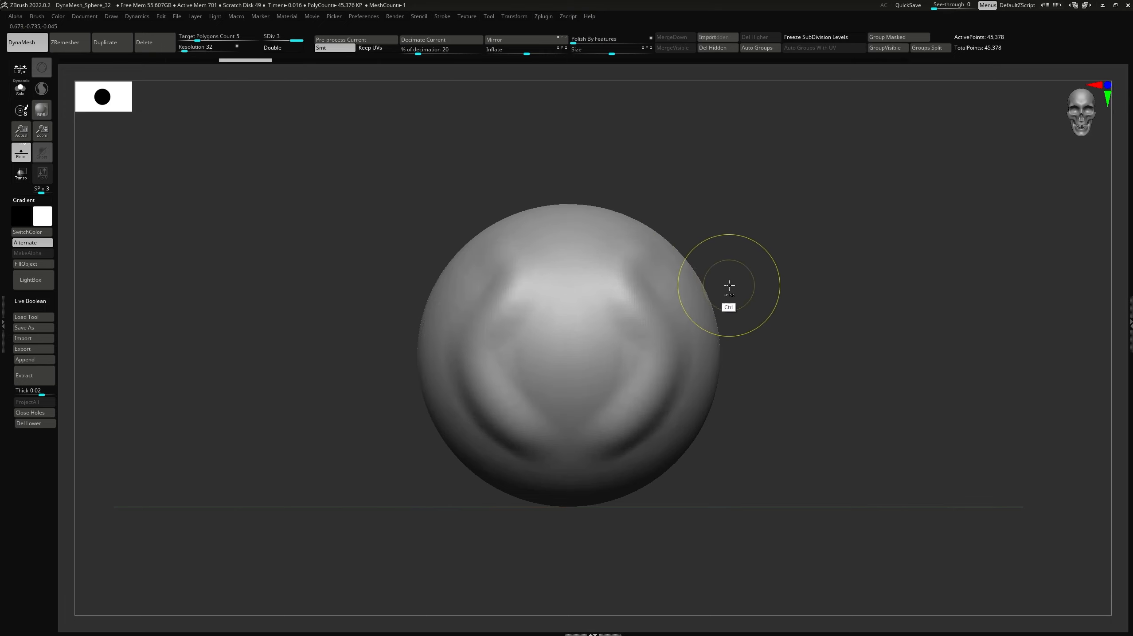
{"action": "key", "text": "ctrl+z"}
{"action": "key", "text": "ctrl+z"}
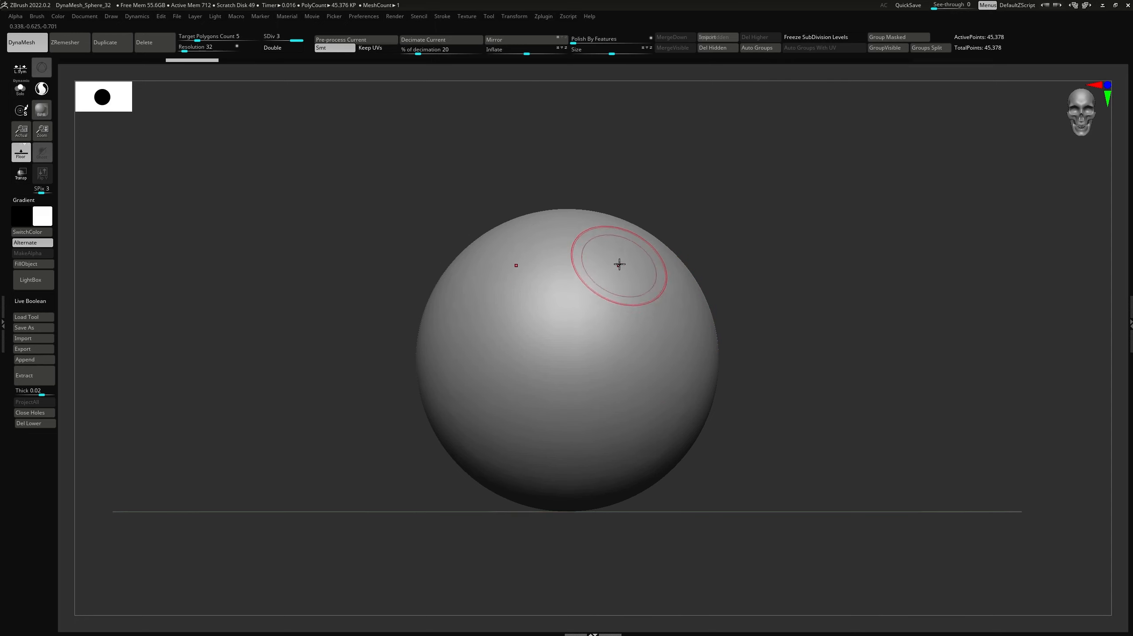
Step: Build up overlapping, mirrored ClayBuildup strokes down both sides of the sphere's front
{"action": "left_click_drag", "start_coordinate": [616, 263], "coordinate": [591, 390]}
{"action": "mouse_move", "coordinate": [635, 303]}
{"action": "left_mouse_down"}
{"action": "mouse_move", "coordinate": [613, 370]}
{"action": "mouse_move", "coordinate": [628, 385]}
{"action": "left_mouse_up"}
{"action": "mouse_move", "coordinate": [651, 343]}
{"action": "left_mouse_down"}
{"action": "mouse_move", "coordinate": [625, 412]}
{"action": "mouse_move", "coordinate": [640, 423]}
{"action": "left_mouse_up"}
{"action": "mouse_move", "coordinate": [633, 361]}
{"action": "left_mouse_down"}
{"action": "mouse_move", "coordinate": [608, 437]}
{"action": "mouse_move", "coordinate": [593, 426]}
{"action": "left_mouse_up"}
{"action": "mouse_move", "coordinate": [608, 361]}
{"action": "left_mouse_down"}
{"action": "mouse_move", "coordinate": [588, 408]}
{"action": "mouse_move", "coordinate": [613, 396]}
{"action": "left_mouse_up"}
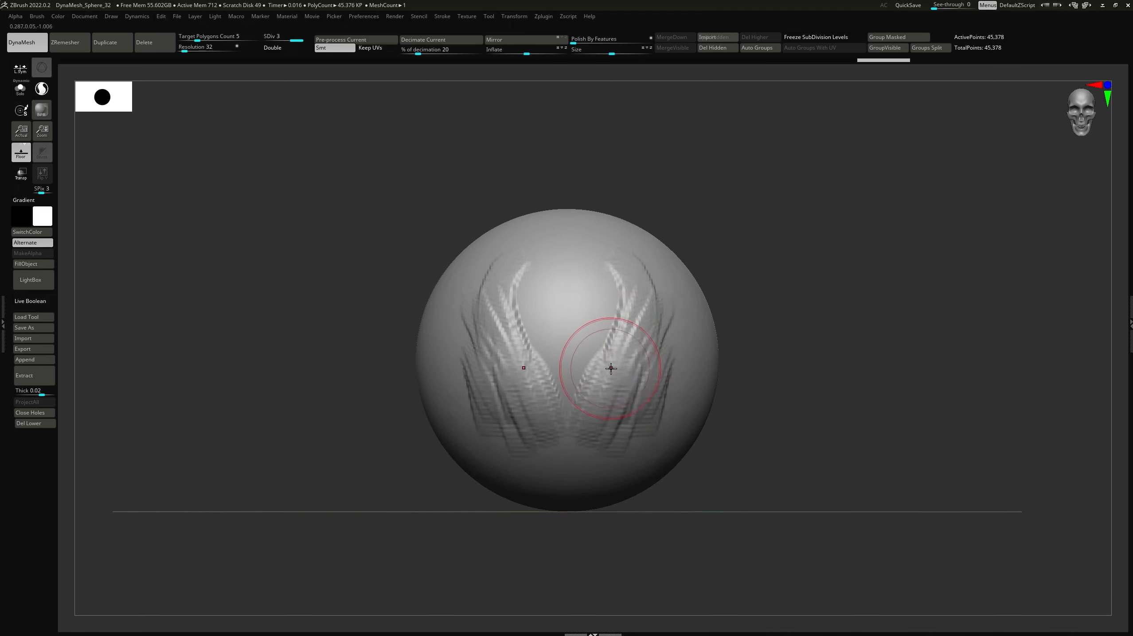
{"action": "left_click_drag", "start_coordinate": [626, 315], "coordinate": [602, 346]}
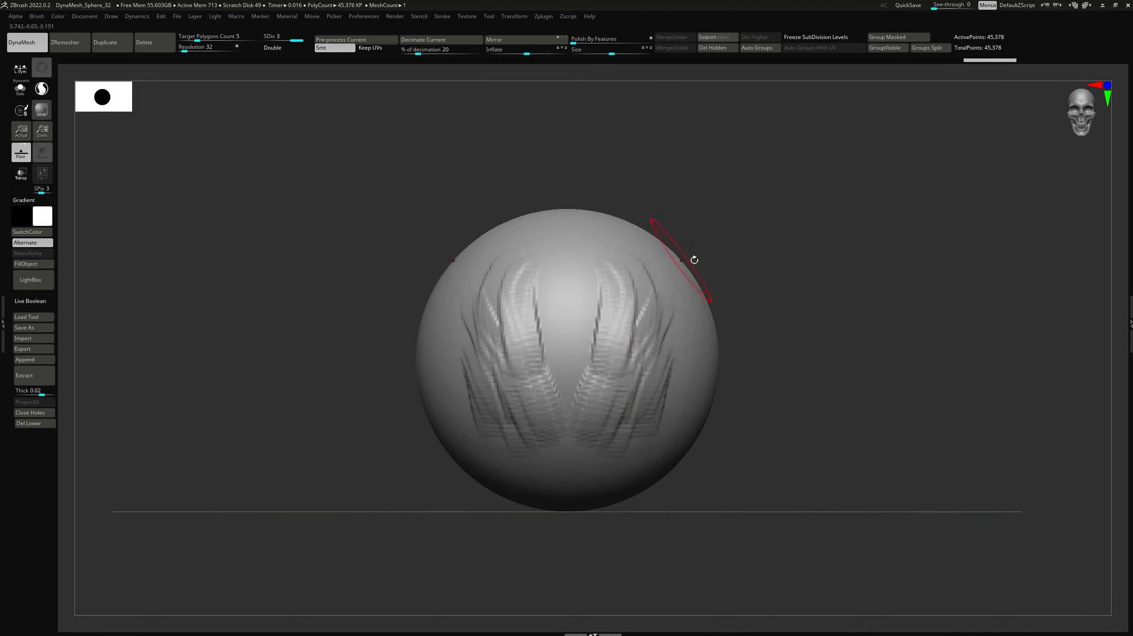
{"action": "mouse_move", "coordinate": [701, 265]}
{"action": "left_mouse_down"}
{"action": "mouse_move", "coordinate": [646, 282]}
{"action": "mouse_move", "coordinate": [595, 348]}
{"action": "left_mouse_up"}
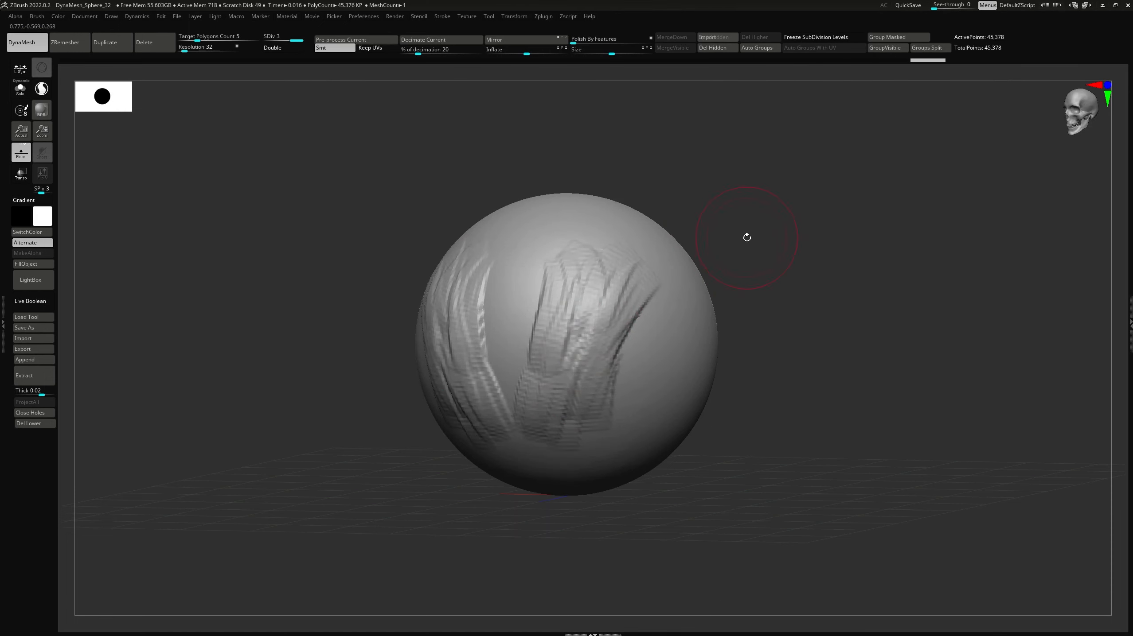
Step: Add a long, broad ClayBuildup stroke down the side of the sphere and smooth it
{"action": "left_click_drag", "start_coordinate": [738, 242], "coordinate": [756, 247], "text": "shift"}
{"action": "mouse_move", "coordinate": [677, 245]}
{"action": "left_mouse_down"}
{"action": "mouse_move", "coordinate": [658, 278]}
{"action": "mouse_move", "coordinate": [664, 267]}
{"action": "left_mouse_up"}
{"action": "left_click_drag", "start_coordinate": [682, 200], "coordinate": [630, 352]}
{"action": "left_click_drag", "start_coordinate": [582, 519], "coordinate": [526, 556], "text": "alt"}
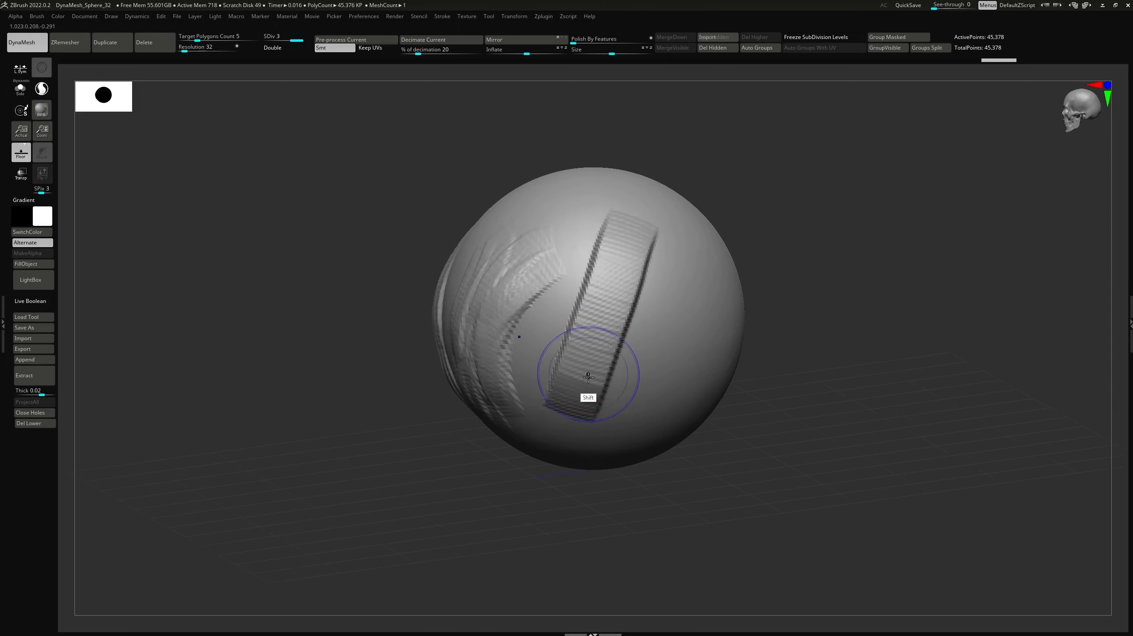
{"action": "mouse_move", "coordinate": [587, 377]}
{"action": "left_mouse_down", "text": "shift"}
{"action": "mouse_move", "coordinate": [589, 341]}
{"action": "mouse_move", "coordinate": [646, 214]}
{"action": "left_mouse_up", "text": "shift"}
{"action": "left_click_drag", "start_coordinate": [695, 170], "coordinate": [776, 196]}
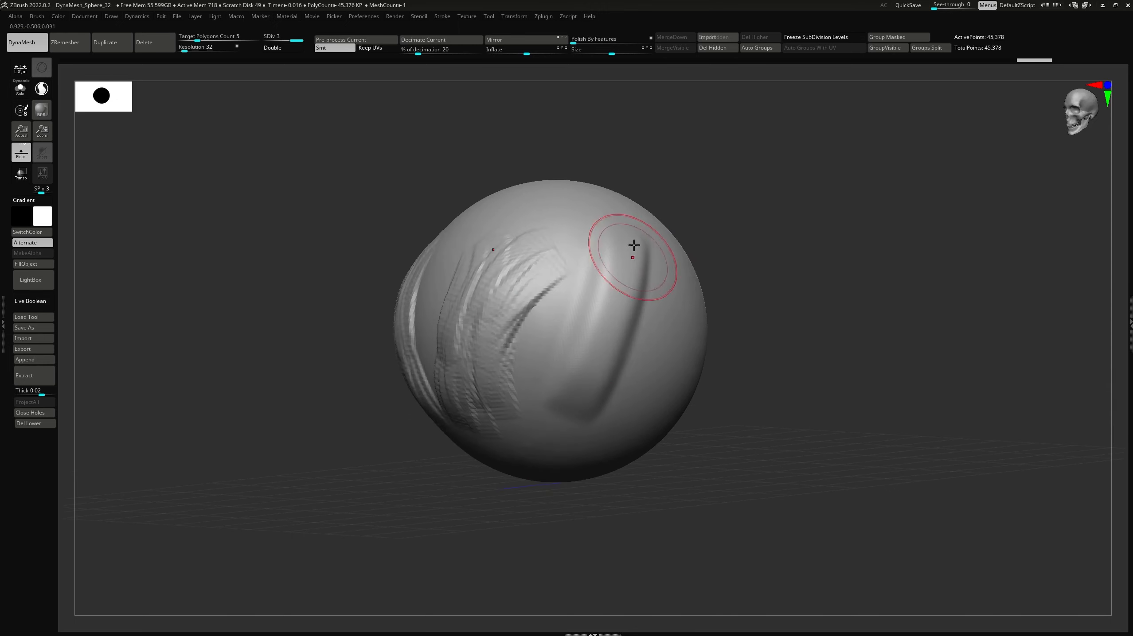
Step: Layer more ClayBuildup strokes between the front and side of the sphere and smooth the rough clay bands
{"action": "mouse_move", "coordinate": [581, 285]}
{"action": "left_mouse_down"}
{"action": "mouse_move", "coordinate": [530, 417]}
{"action": "mouse_move", "coordinate": [613, 234]}
{"action": "left_mouse_up"}
{"action": "left_click_drag", "start_coordinate": [750, 211], "coordinate": [753, 220]}
{"action": "mouse_move", "coordinate": [577, 346]}
{"action": "left_mouse_down", "text": "shift"}
{"action": "mouse_move", "coordinate": [499, 405]}
{"action": "mouse_move", "coordinate": [508, 255]}
{"action": "mouse_move", "coordinate": [493, 321]}
{"action": "left_mouse_up", "text": "shift"}
{"action": "left_click_drag", "start_coordinate": [518, 278], "coordinate": [488, 375]}
{"action": "left_click_drag", "start_coordinate": [496, 324], "coordinate": [479, 349]}
{"action": "mouse_move", "coordinate": [489, 299]}
{"action": "left_mouse_down"}
{"action": "mouse_move", "coordinate": [463, 354]}
{"action": "mouse_move", "coordinate": [468, 334]}
{"action": "left_mouse_up"}
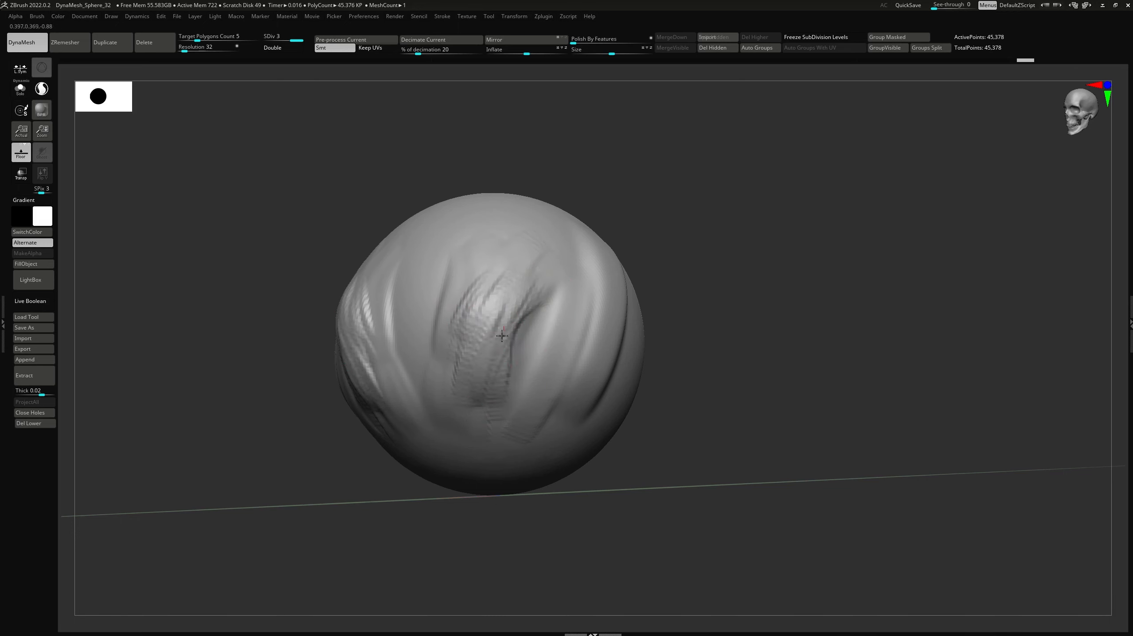
{"action": "mouse_move", "coordinate": [477, 352]}
{"action": "left_mouse_down", "text": "shift"}
{"action": "mouse_move", "coordinate": [492, 367]}
{"action": "mouse_move", "coordinate": [537, 252]}
{"action": "mouse_move", "coordinate": [437, 384]}
{"action": "left_mouse_up", "text": "shift"}
Step: Add ClayBuildup strokes to the side and upper front of the form
{"action": "left_click_drag", "start_coordinate": [672, 288], "coordinate": [691, 305], "text": "shift"}
{"action": "left_click_drag", "start_coordinate": [596, 323], "coordinate": [644, 370]}
{"action": "left_click", "coordinate": [235, 125]}
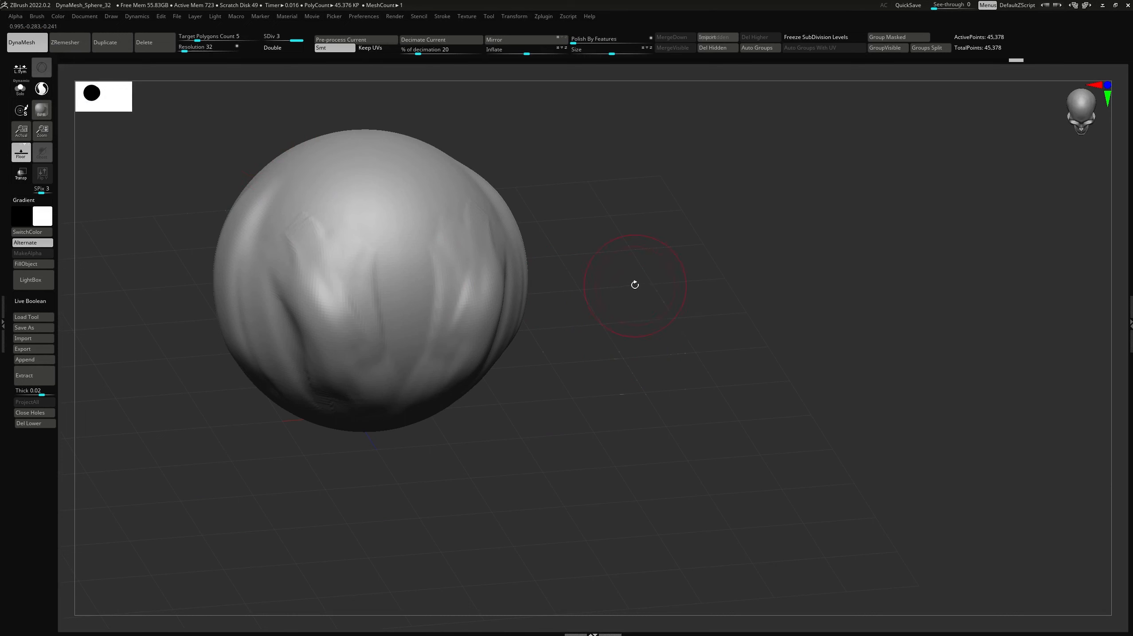
{"action": "left_click_drag", "start_coordinate": [635, 283], "coordinate": [578, 306]}
{"action": "left_click_drag", "start_coordinate": [546, 270], "coordinate": [505, 335]}
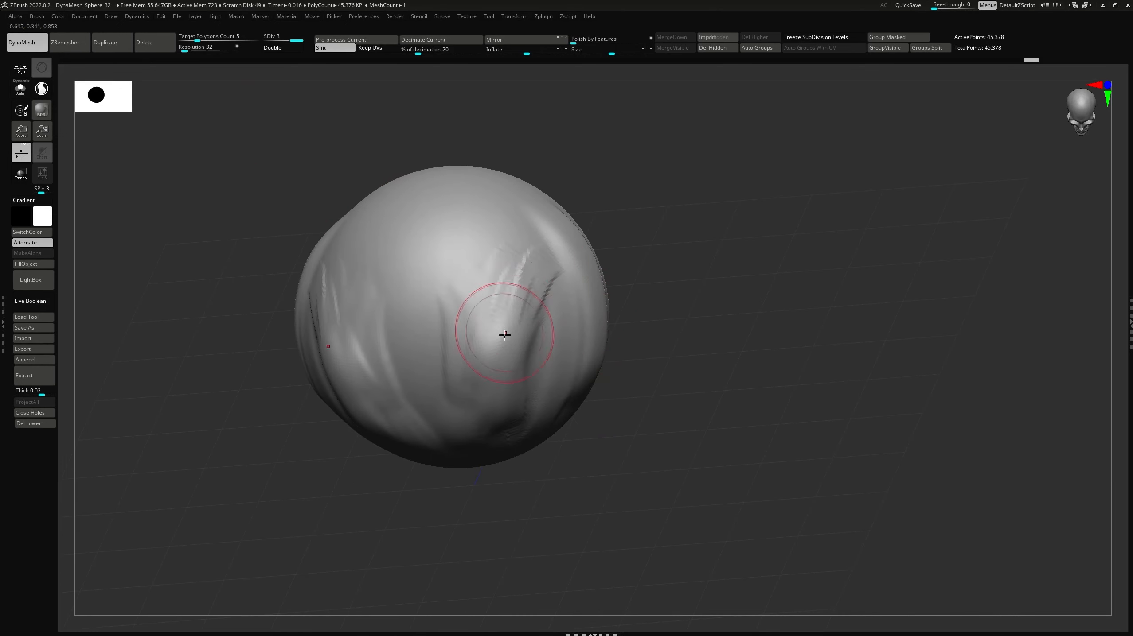
{"action": "left_click_drag", "start_coordinate": [627, 205], "coordinate": [663, 292], "text": "shift"}
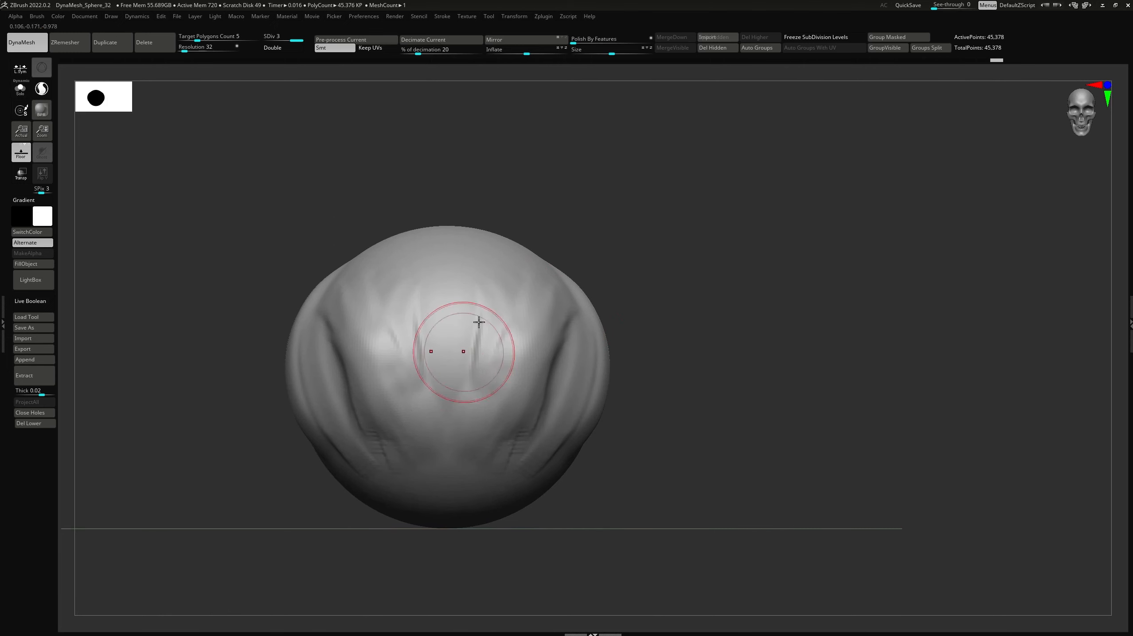
Step: Raise the ClayBuildup brush's Focal Shift to just above 0 and sculpt softer strokes over the top of the form
{"action": "key", "text": "space"}
{"action": "mouse_move", "coordinate": [494, 368]}
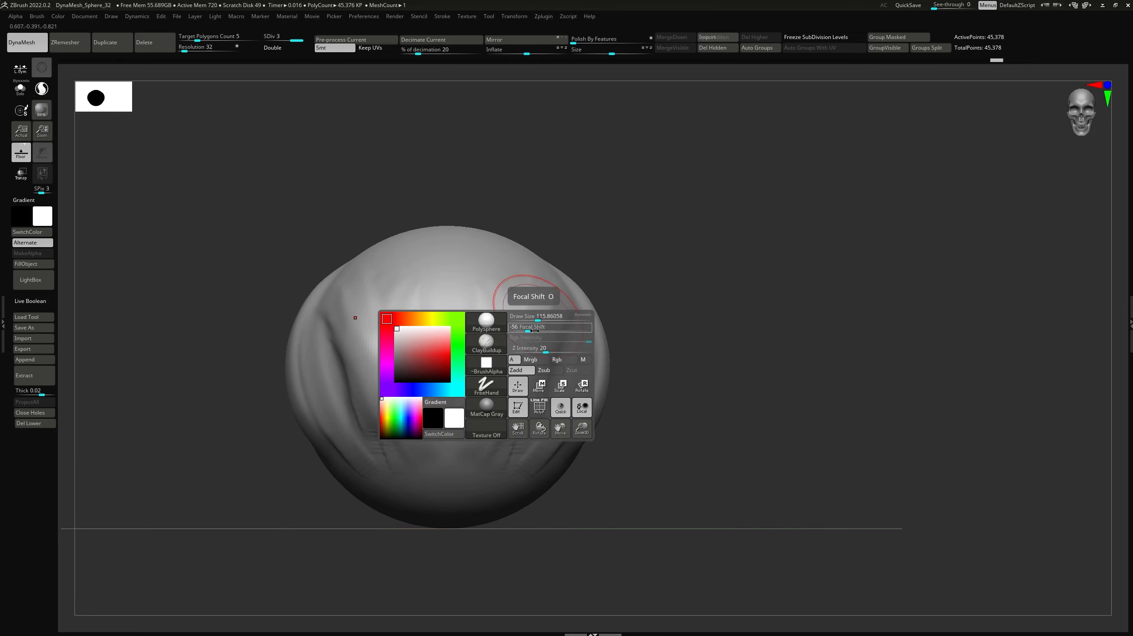
{"action": "left_click_drag", "start_coordinate": [528, 330], "coordinate": [548, 330]}
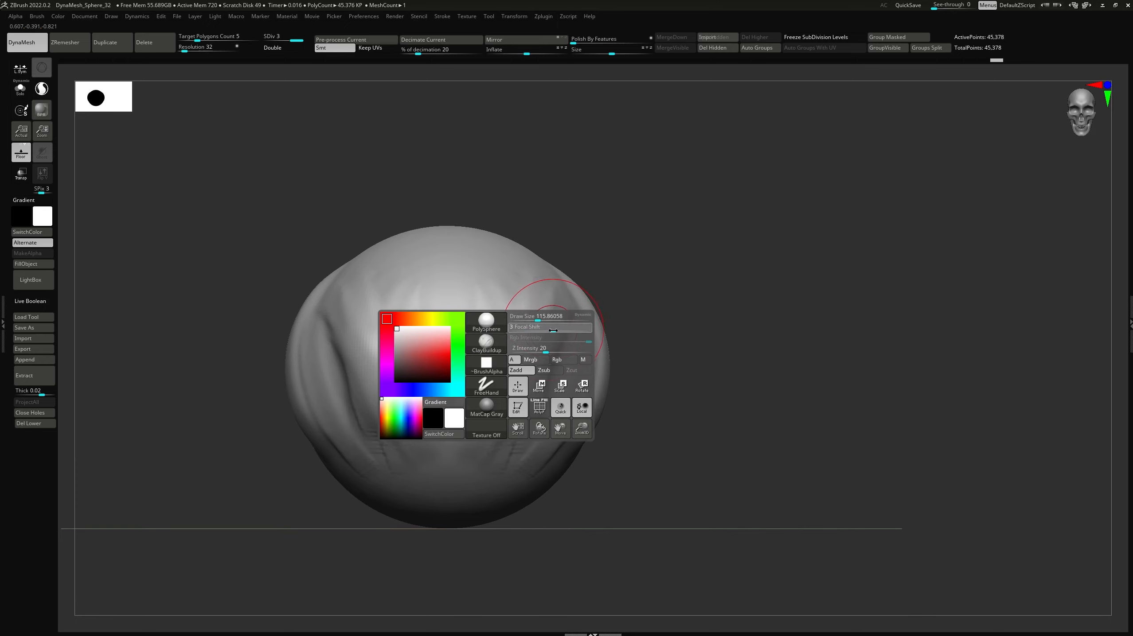
{"action": "left_click_drag", "start_coordinate": [624, 279], "coordinate": [583, 352], "text": "alt"}
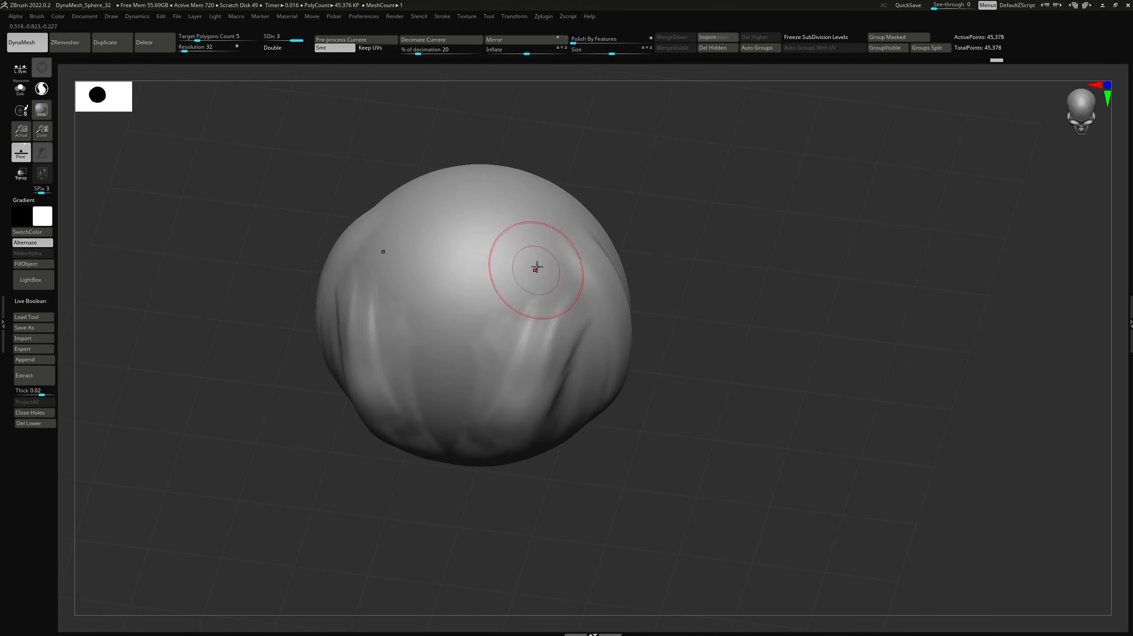
{"action": "left_click_drag", "start_coordinate": [540, 245], "coordinate": [471, 413]}
{"action": "key", "text": "ctrl+z"}
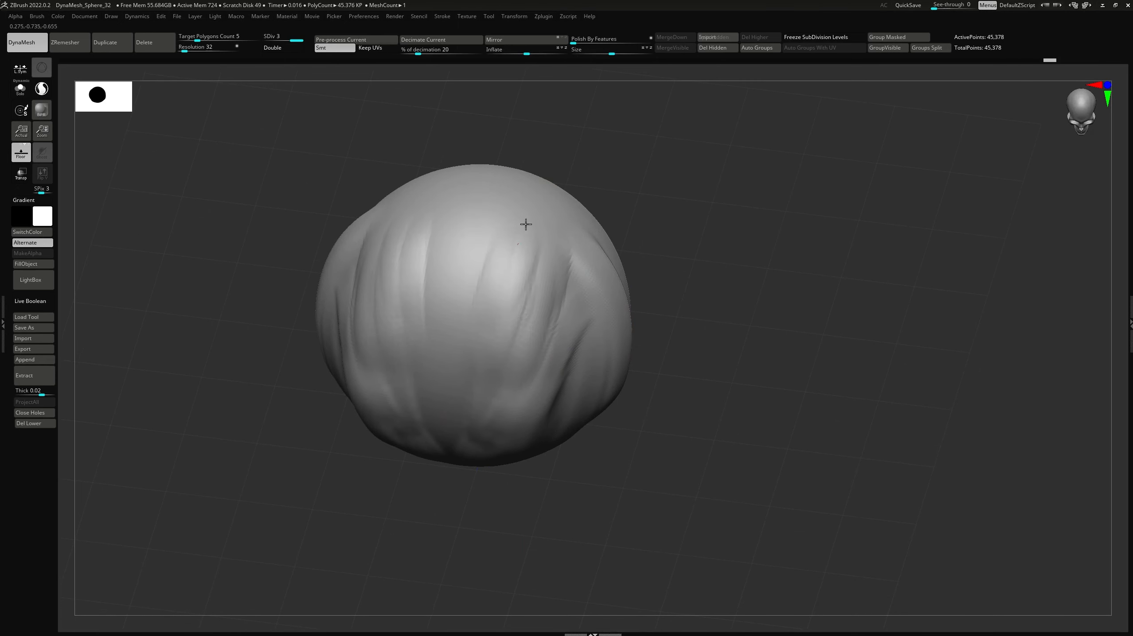
{"action": "key", "text": "space"}
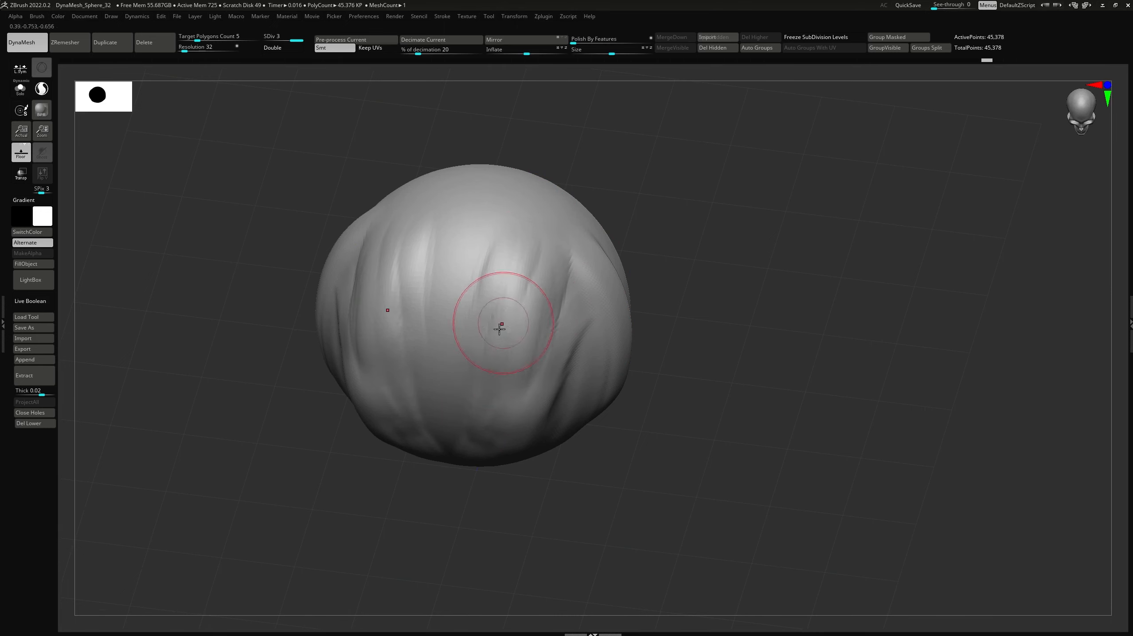
Step: Smooth the upper strokes and build up clay around the lower front and underside of the form
{"action": "left_click_drag", "start_coordinate": [676, 255], "coordinate": [601, 263]}
{"action": "left_click_drag", "start_coordinate": [460, 397], "coordinate": [475, 296], "text": "shift"}
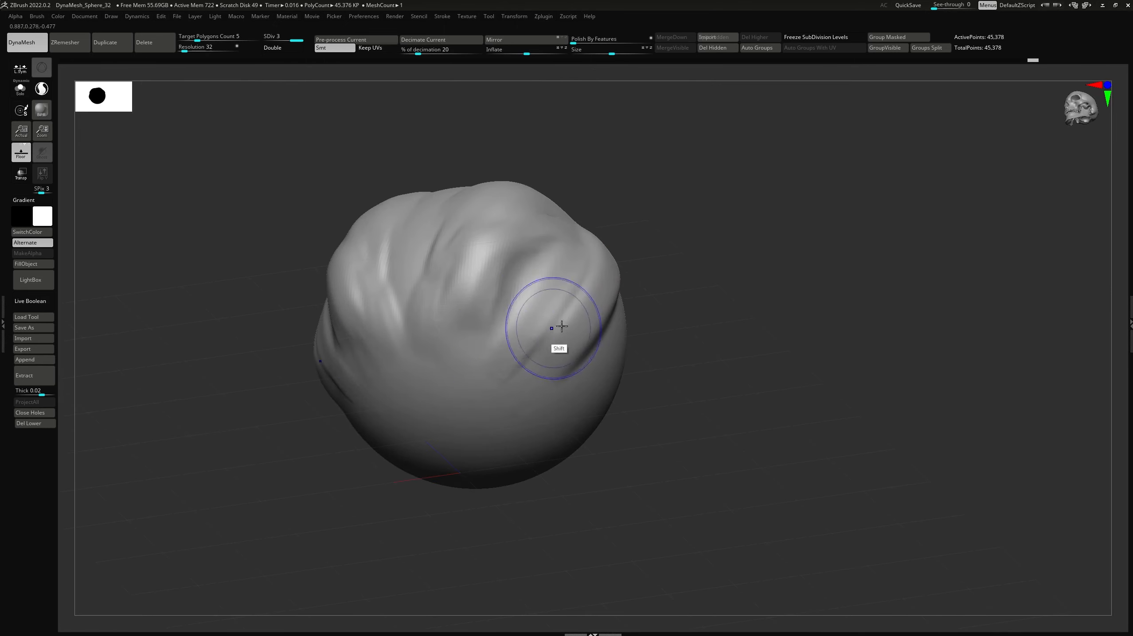
{"action": "mouse_move", "coordinate": [509, 350]}
{"action": "left_mouse_down"}
{"action": "mouse_move", "coordinate": [483, 422]}
{"action": "mouse_move", "coordinate": [540, 394]}
{"action": "mouse_move", "coordinate": [501, 379]}
{"action": "mouse_move", "coordinate": [508, 356]}
{"action": "mouse_move", "coordinate": [475, 349]}
{"action": "mouse_move", "coordinate": [450, 371]}
{"action": "mouse_move", "coordinate": [468, 323]}
{"action": "mouse_move", "coordinate": [477, 399]}
{"action": "mouse_move", "coordinate": [519, 412]}
{"action": "left_mouse_up"}
{"action": "mouse_move", "coordinate": [557, 343]}
{"action": "left_mouse_down"}
{"action": "mouse_move", "coordinate": [560, 400]}
{"action": "mouse_move", "coordinate": [566, 361]}
{"action": "mouse_move", "coordinate": [538, 401]}
{"action": "mouse_move", "coordinate": [510, 378]}
{"action": "left_mouse_up"}
{"action": "mouse_move", "coordinate": [684, 392]}
{"action": "left_mouse_down", "text": "shift"}
{"action": "mouse_move", "coordinate": [667, 372]}
{"action": "mouse_move", "coordinate": [627, 430]}
{"action": "mouse_move", "coordinate": [663, 399]}
{"action": "left_mouse_up", "text": "shift"}
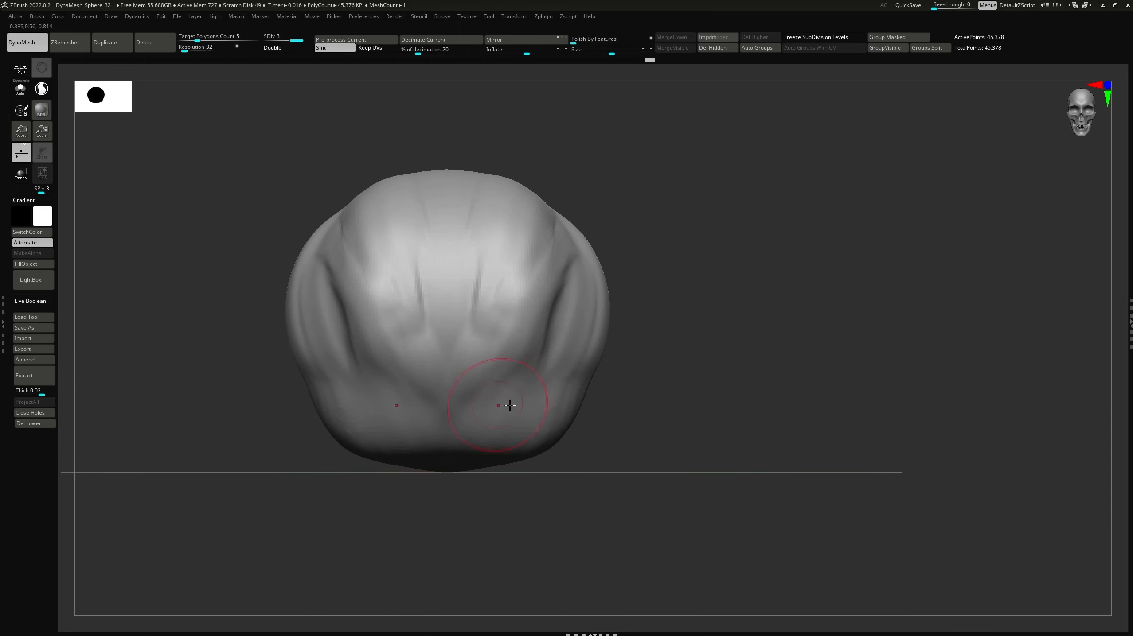
{"action": "left_click_drag", "start_coordinate": [682, 285], "coordinate": [673, 344], "text": "alt"}
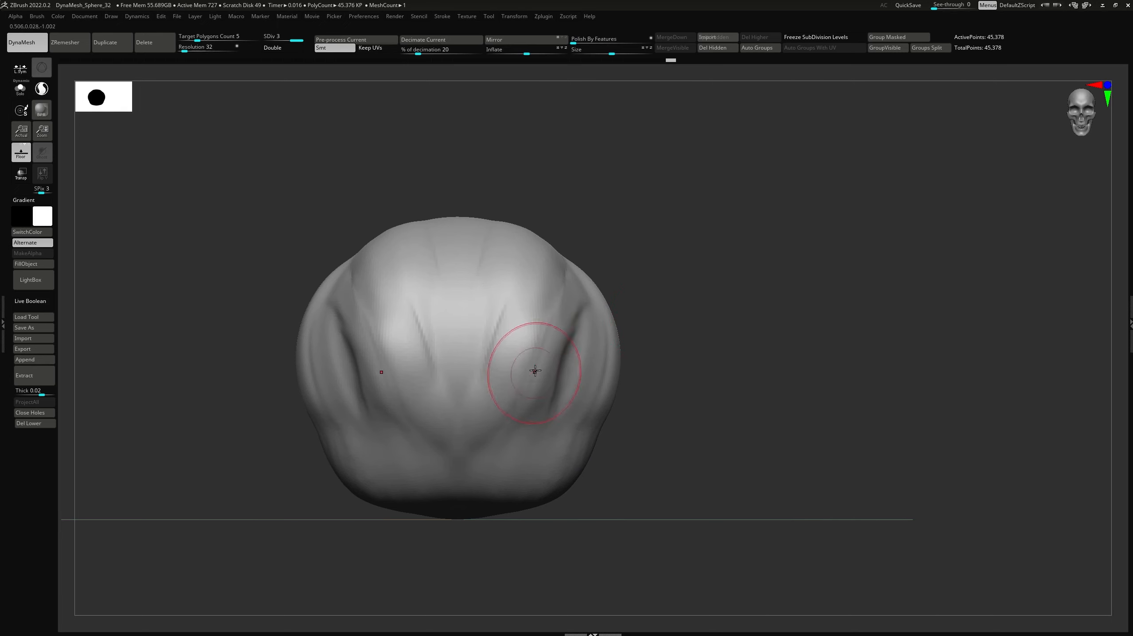
Step: Smooth the furrows on the front of the form and blend the clay on its side
{"action": "mouse_move", "coordinate": [509, 410]}
{"action": "left_mouse_down", "text": "shift"}
{"action": "mouse_move", "coordinate": [533, 375]}
{"action": "mouse_move", "coordinate": [493, 313]}
{"action": "mouse_move", "coordinate": [532, 400]}
{"action": "mouse_move", "coordinate": [528, 274]}
{"action": "mouse_move", "coordinate": [506, 323]}
{"action": "mouse_move", "coordinate": [587, 328]}
{"action": "left_mouse_up", "text": "shift"}
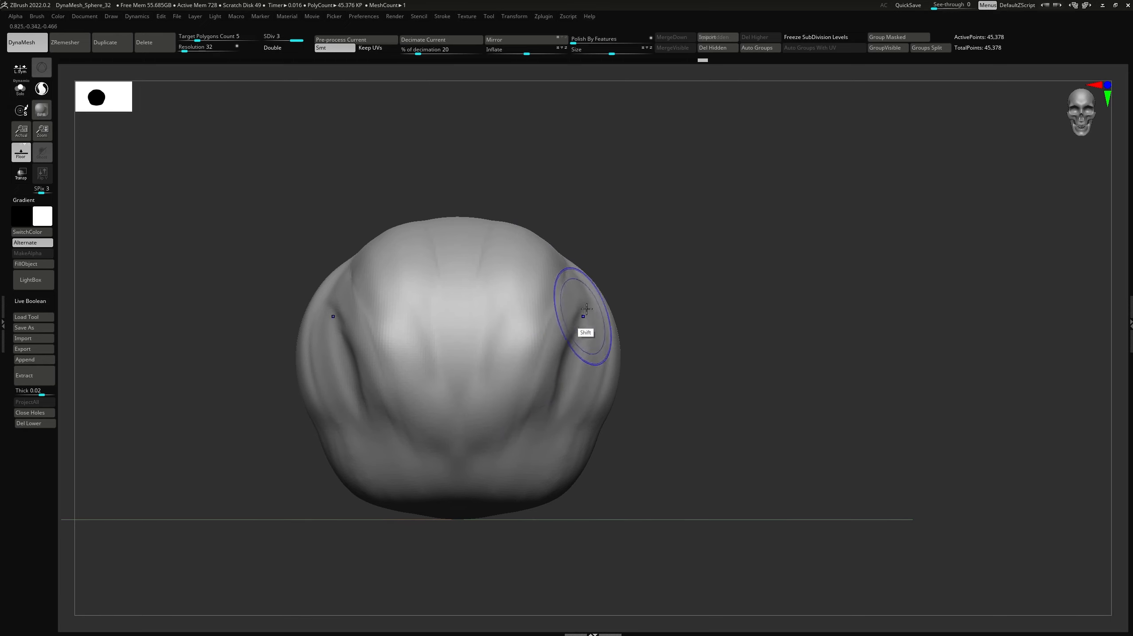
{"action": "left_click_drag", "start_coordinate": [581, 266], "coordinate": [647, 258]}
{"action": "left_click_drag", "start_coordinate": [741, 303], "coordinate": [696, 265], "text": "alt"}
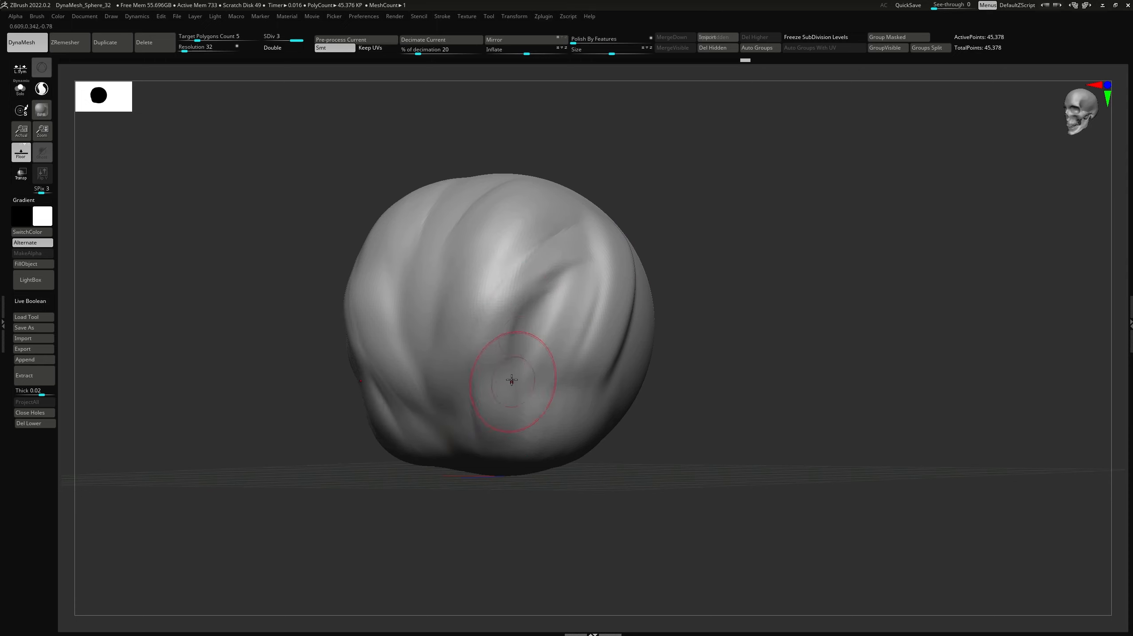
{"action": "mouse_move", "coordinate": [485, 477]}
{"action": "left_mouse_down", "text": "shift"}
{"action": "mouse_move", "coordinate": [488, 372]}
{"action": "mouse_move", "coordinate": [537, 432]}
{"action": "mouse_move", "coordinate": [543, 268]}
{"action": "mouse_move", "coordinate": [530, 303]}
{"action": "left_mouse_up", "text": "shift"}
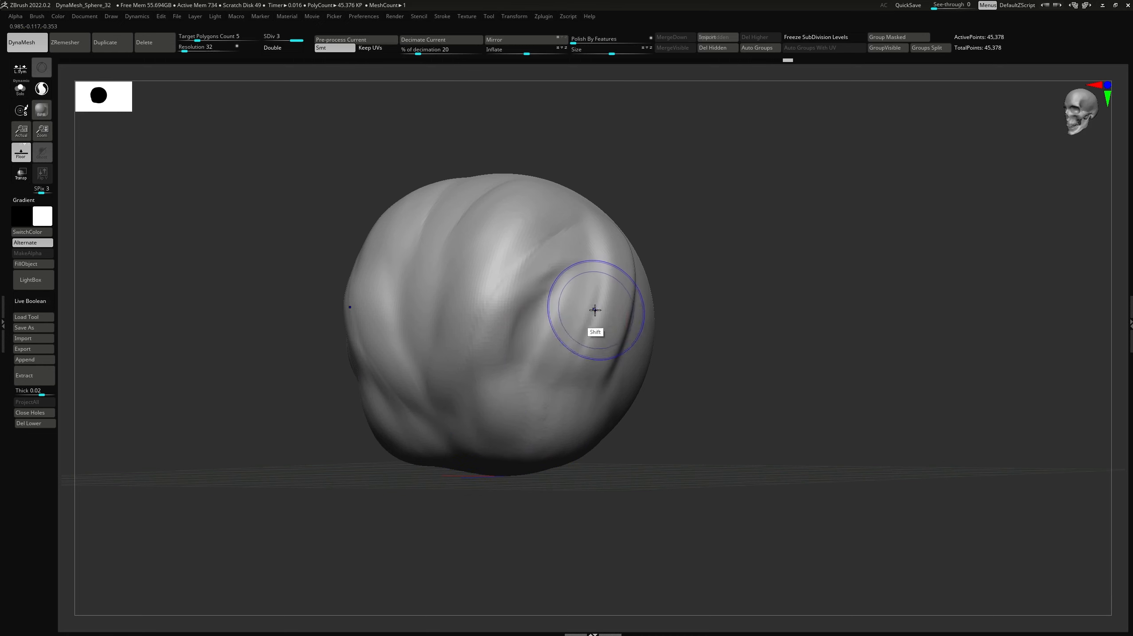
{"action": "key", "text": "space"}
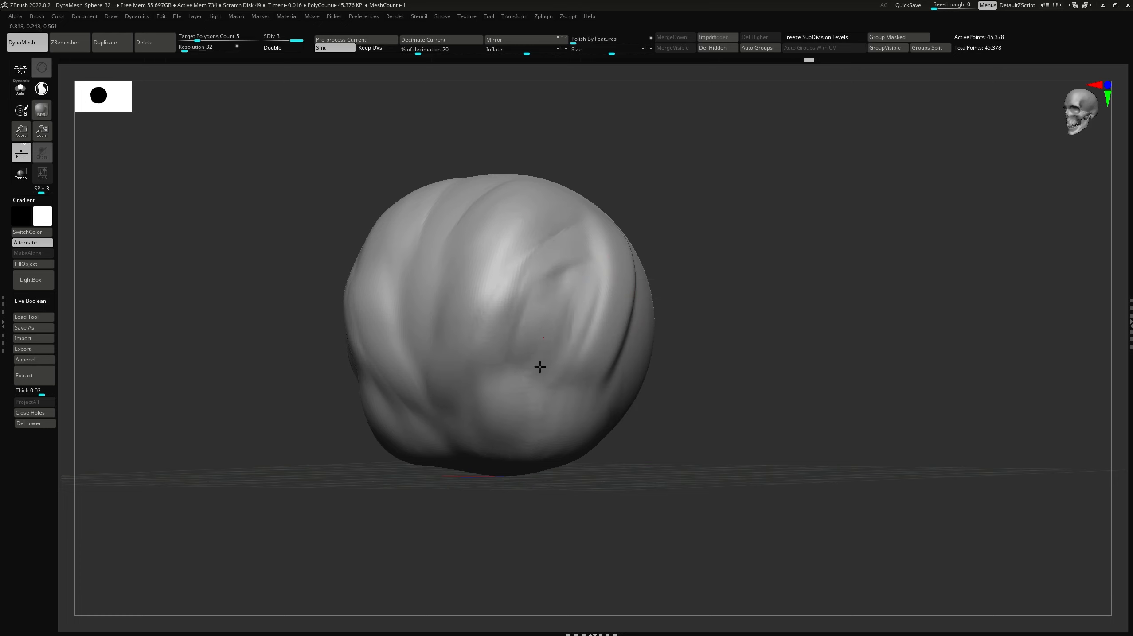
Step: Smooth the ridges on the upper side of the form and blend the remaining furrow beside them
{"action": "left_click_drag", "start_coordinate": [555, 277], "coordinate": [571, 339], "text": "shift"}
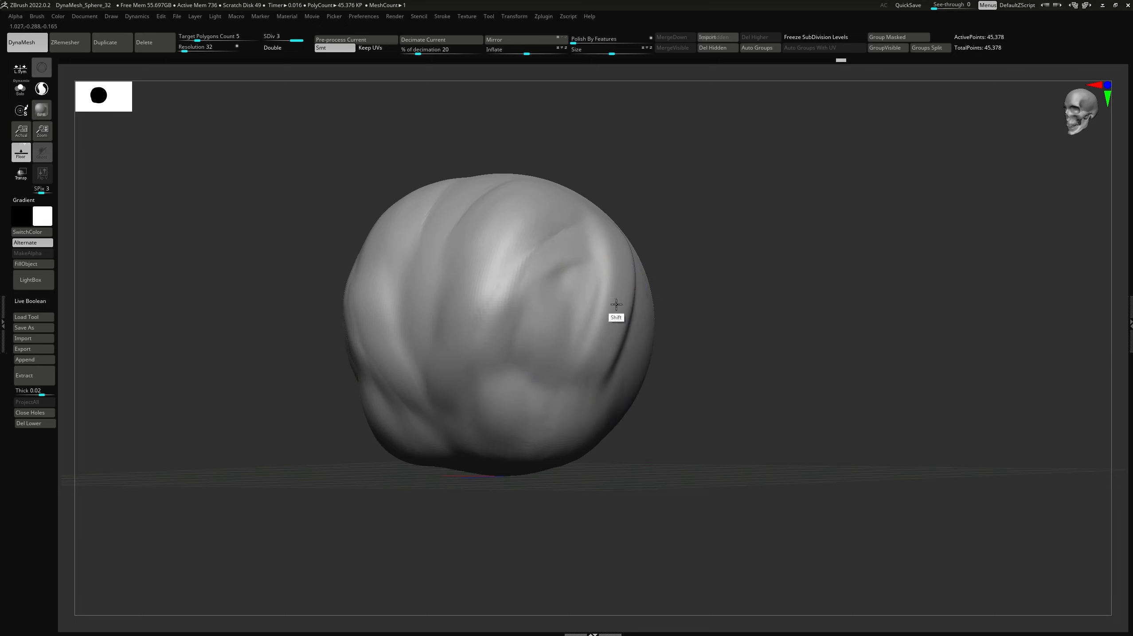
{"action": "mouse_move", "coordinate": [616, 304]}
{"action": "left_mouse_down", "text": "shift"}
{"action": "mouse_move", "coordinate": [584, 349]}
{"action": "mouse_move", "coordinate": [564, 232]}
{"action": "left_mouse_up", "text": "shift"}
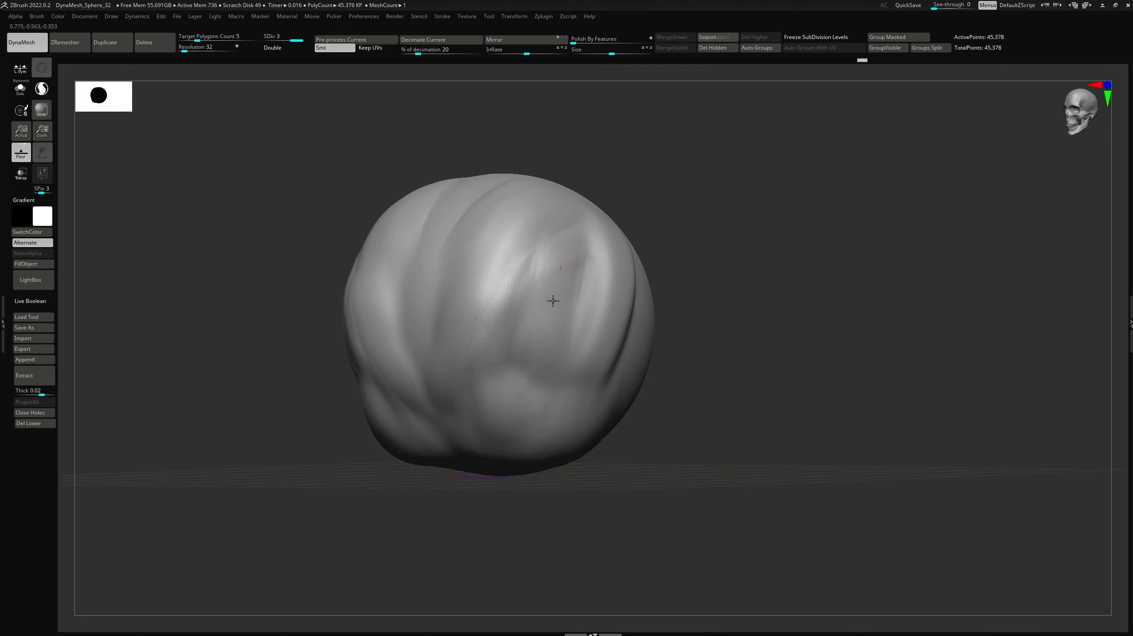
{"action": "mouse_move", "coordinate": [552, 301]}
{"action": "left_mouse_down"}
{"action": "mouse_move", "coordinate": [558, 263]}
{"action": "mouse_move", "coordinate": [564, 328]}
{"action": "mouse_move", "coordinate": [582, 254]}
{"action": "left_mouse_up"}
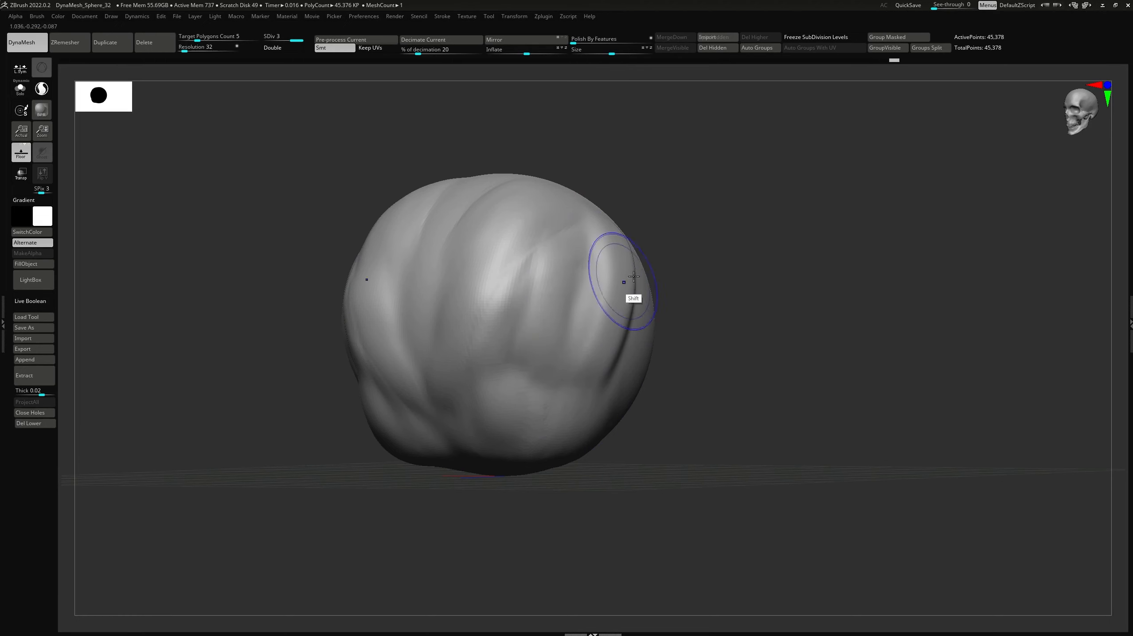
{"action": "left_click_drag", "start_coordinate": [671, 277], "coordinate": [728, 281], "text": "shift"}
{"action": "left_click_drag", "start_coordinate": [614, 291], "coordinate": [638, 328], "text": "alt"}
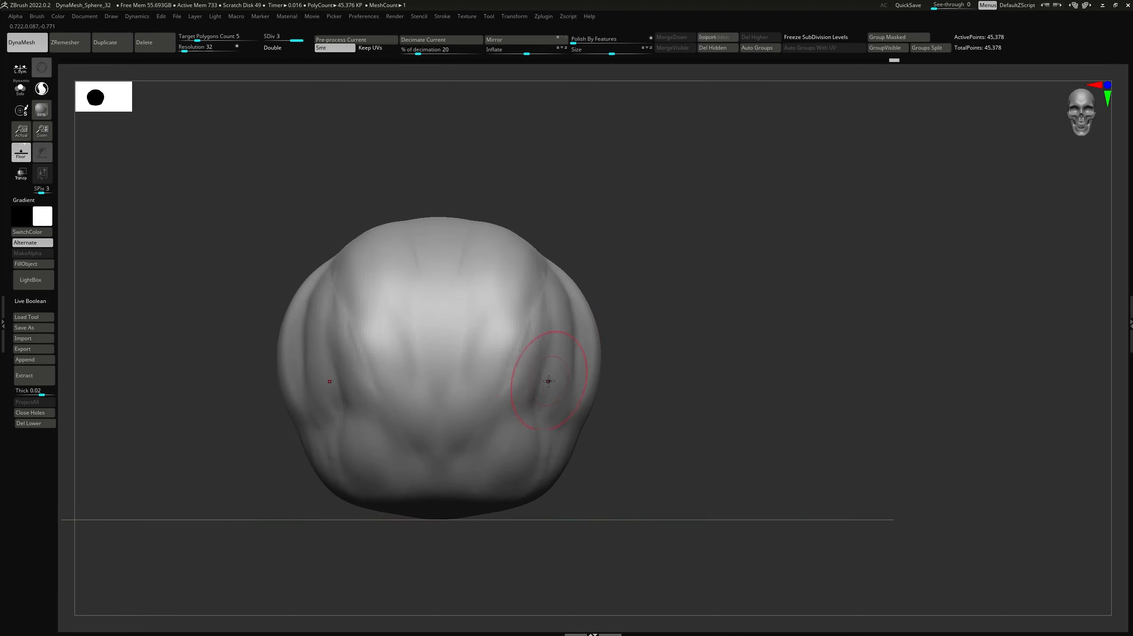
Step: Carve a symmetrical pair of eye sockets into the lower front of the form
{"action": "mouse_move", "coordinate": [518, 377]}
{"action": "left_mouse_down", "text": "alt"}
{"action": "mouse_move", "coordinate": [505, 382]}
{"action": "mouse_move", "coordinate": [507, 367]}
{"action": "left_mouse_up", "text": "alt"}
{"action": "left_click_drag", "start_coordinate": [675, 292], "coordinate": [607, 298], "text": "alt"}
{"action": "key", "text": "space"}
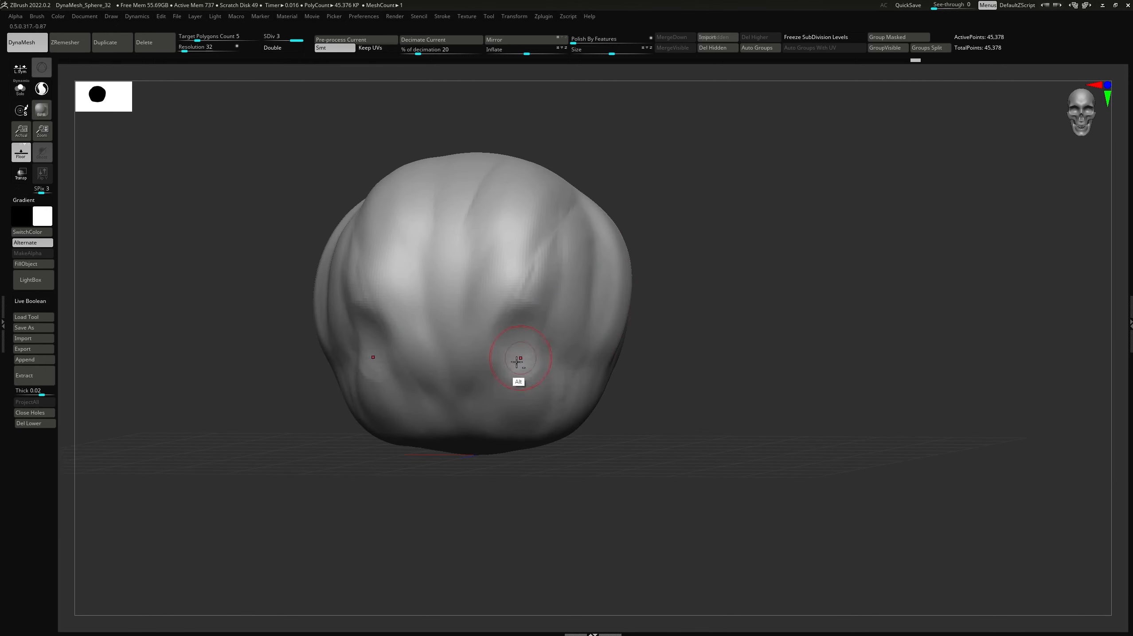
{"action": "mouse_move", "coordinate": [515, 361]}
{"action": "left_mouse_down", "text": "alt"}
{"action": "mouse_move", "coordinate": [491, 354]}
{"action": "mouse_move", "coordinate": [516, 316]}
{"action": "mouse_move", "coordinate": [537, 319]}
{"action": "mouse_move", "coordinate": [479, 382]}
{"action": "left_mouse_up", "text": "alt"}
{"action": "left_click_drag", "start_coordinate": [555, 500], "coordinate": [551, 501], "text": "shift"}
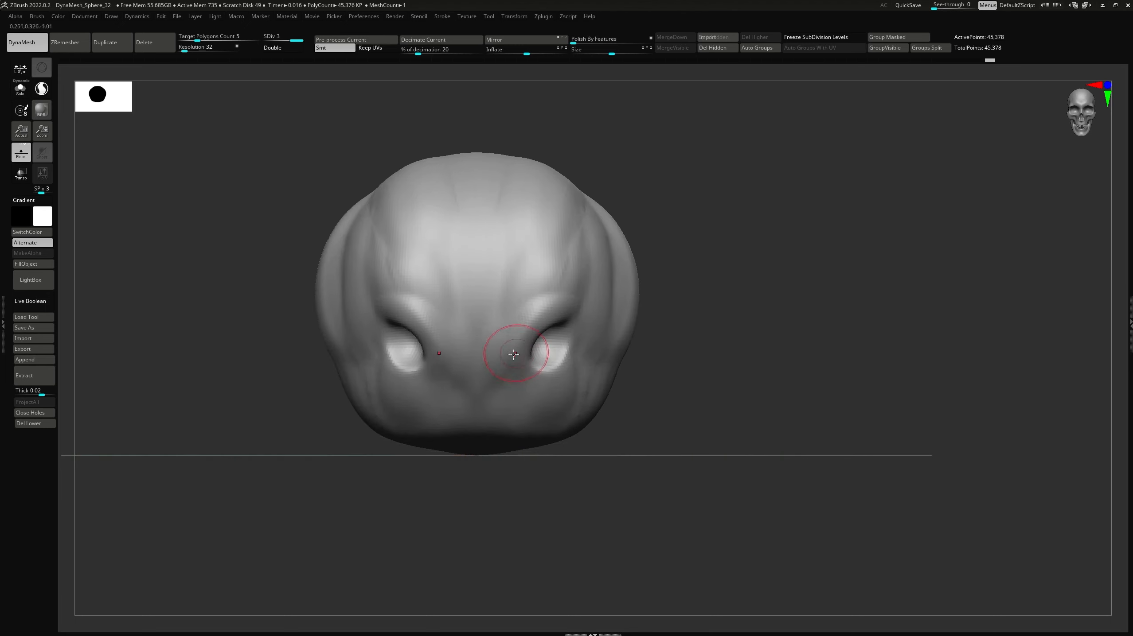
Step: Build up the cheeks beneath the eye sockets and raise slanted brow ridges above them
{"action": "left_click_drag", "start_coordinate": [505, 367], "coordinate": [523, 395]}
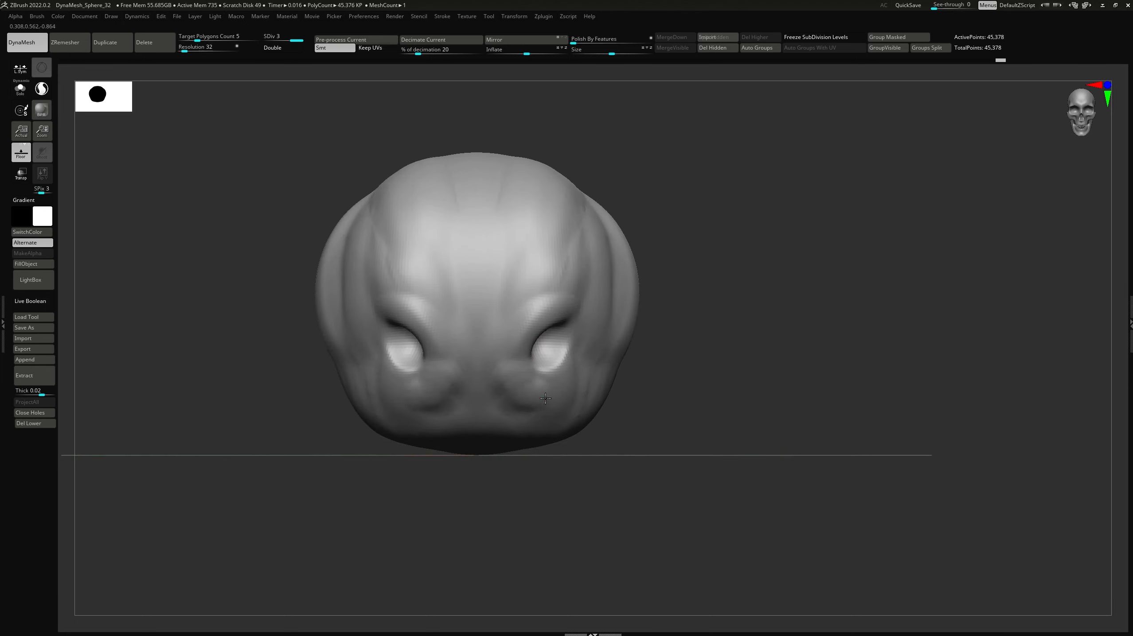
{"action": "mouse_move", "coordinate": [576, 485]}
{"action": "left_mouse_down"}
{"action": "mouse_move", "coordinate": [569, 372]}
{"action": "mouse_move", "coordinate": [591, 357]}
{"action": "mouse_move", "coordinate": [597, 367]}
{"action": "mouse_move", "coordinate": [532, 375]}
{"action": "mouse_move", "coordinate": [513, 320]}
{"action": "mouse_move", "coordinate": [535, 313]}
{"action": "mouse_move", "coordinate": [574, 266]}
{"action": "mouse_move", "coordinate": [592, 232]}
{"action": "mouse_move", "coordinate": [557, 256]}
{"action": "mouse_move", "coordinate": [577, 222]}
{"action": "left_mouse_up"}
{"action": "key", "text": "space"}
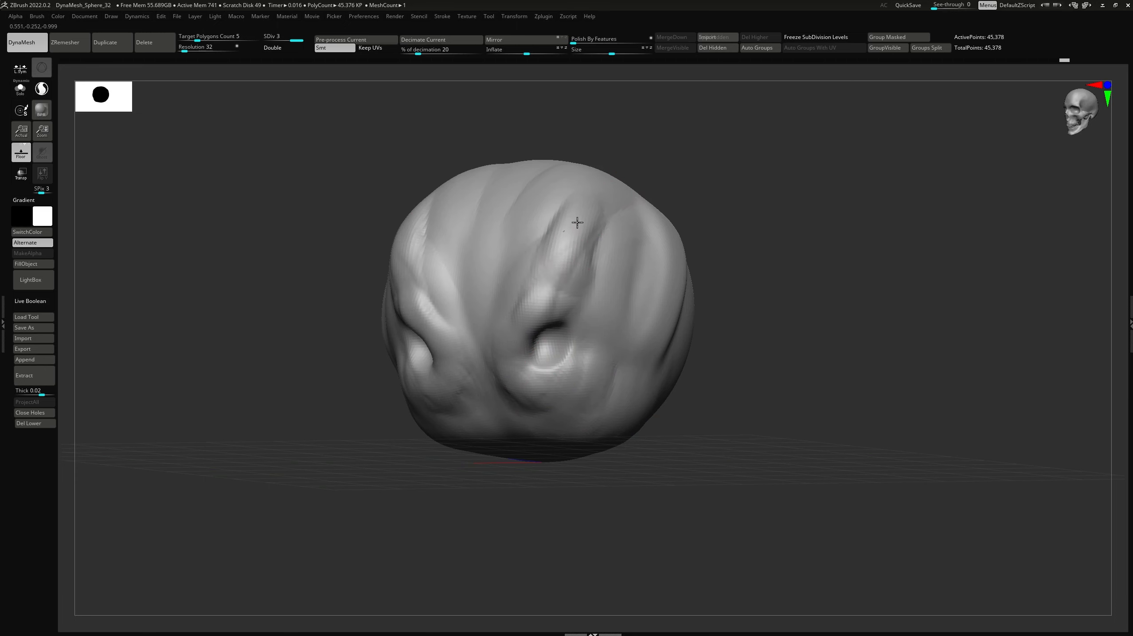
{"action": "mouse_move", "coordinate": [713, 240]}
{"action": "left_mouse_down", "text": "shift"}
{"action": "mouse_move", "coordinate": [766, 247]}
{"action": "mouse_move", "coordinate": [653, 312]}
{"action": "left_mouse_up", "text": "shift"}
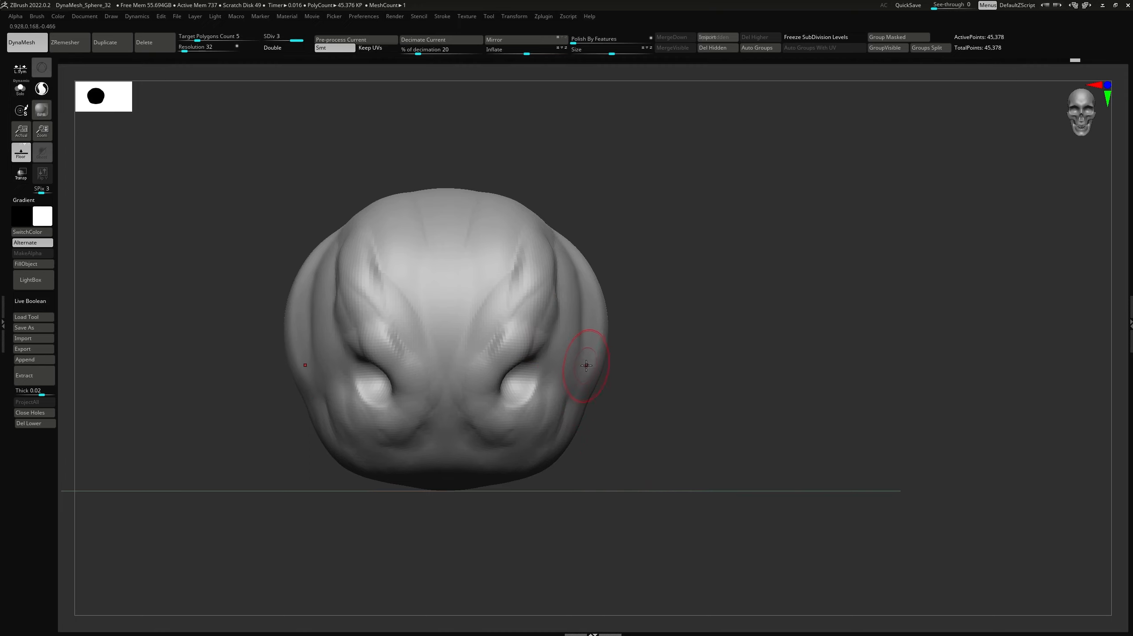
Step: Choose the DamStandard brush and set its Draw Size to about 51
{"action": "mouse_move", "coordinate": [666, 383]}
{"action": "left_mouse_down", "text": "alt"}
{"action": "mouse_move", "coordinate": [648, 324]}
{"action": "mouse_move", "coordinate": [647, 373]}
{"action": "left_mouse_up", "text": "alt"}
{"action": "left_click_drag", "start_coordinate": [669, 357], "coordinate": [634, 326]}
{"action": "key", "text": "space"}
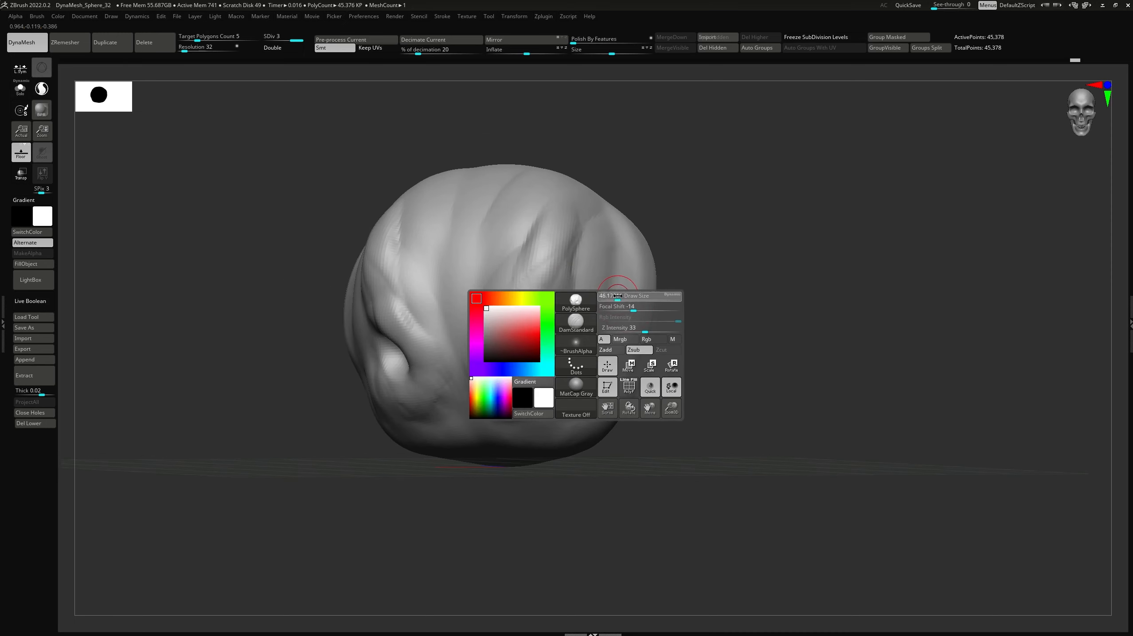
{"action": "key", "text": "b"}
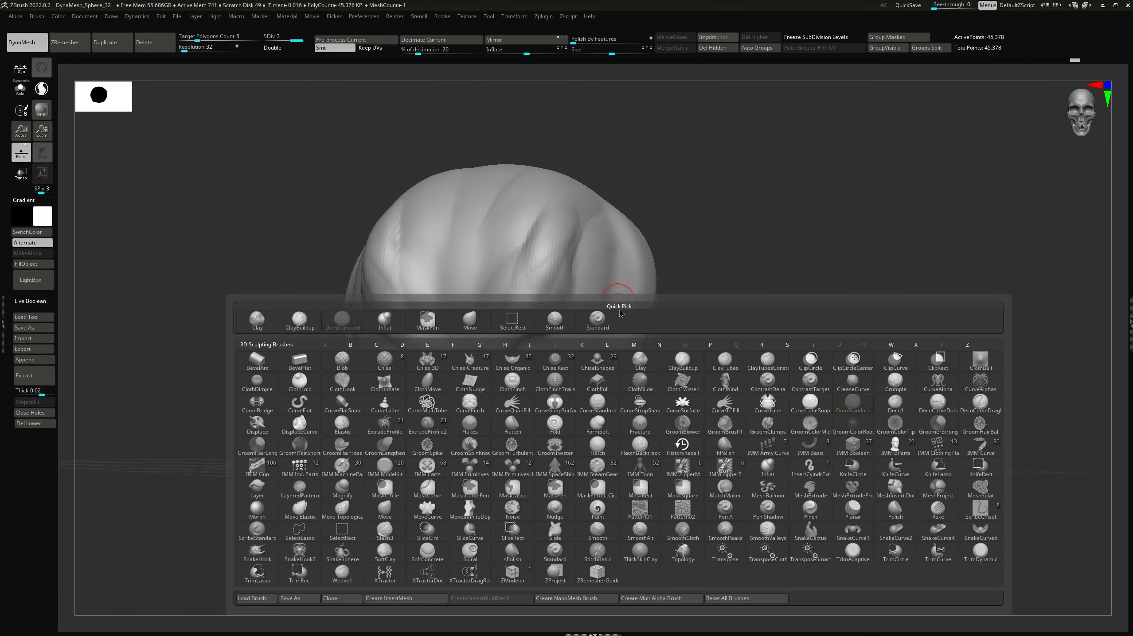
{"action": "left_click", "coordinate": [346, 327]}
{"action": "left_click_drag", "start_coordinate": [711, 394], "coordinate": [678, 342]}
{"action": "key", "text": "space"}
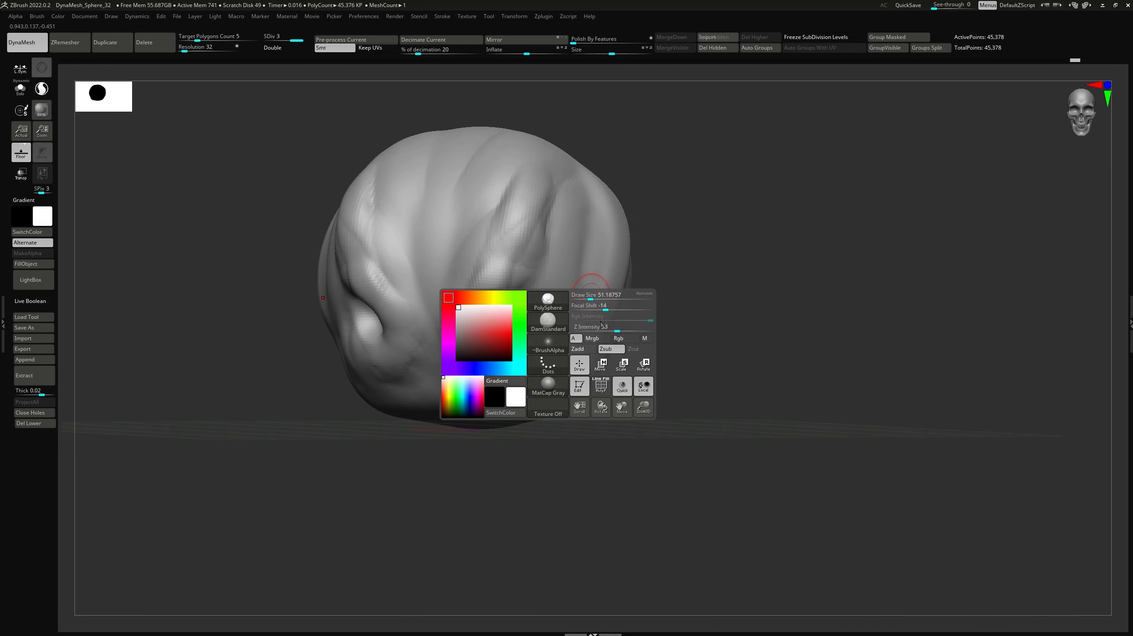
{"action": "left_click_drag", "start_coordinate": [626, 415], "coordinate": [593, 341]}
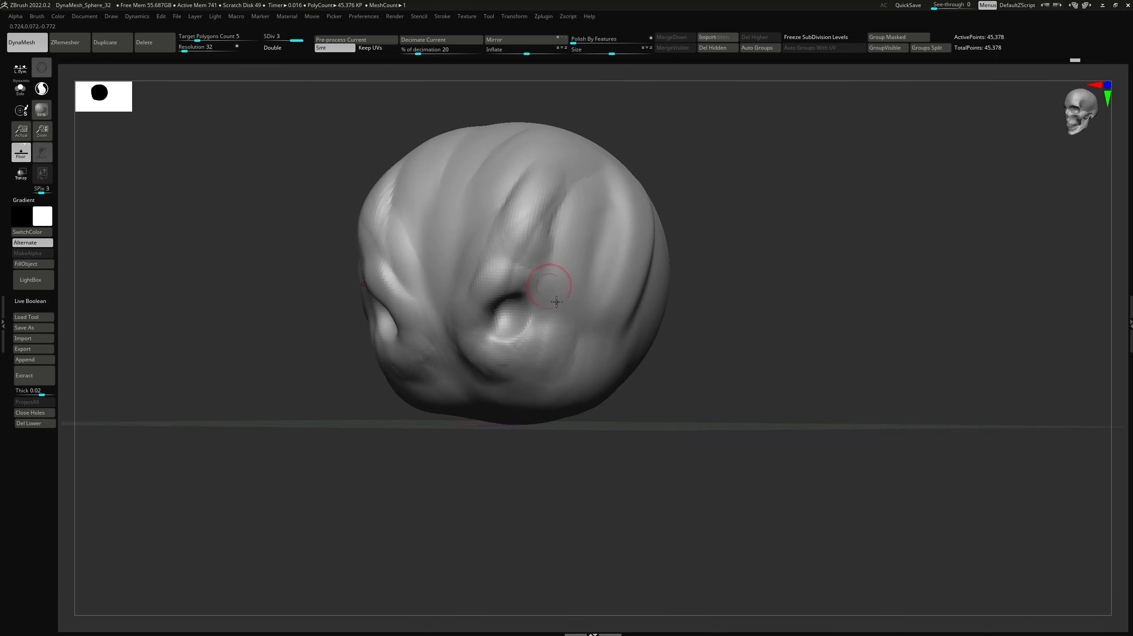
Step: Carve curved crease lines under the eyes and on the cheeks beside them
{"action": "key", "text": "space"}
{"action": "left_click_drag", "start_coordinate": [499, 356], "coordinate": [548, 349]}
{"action": "key", "text": "space"}
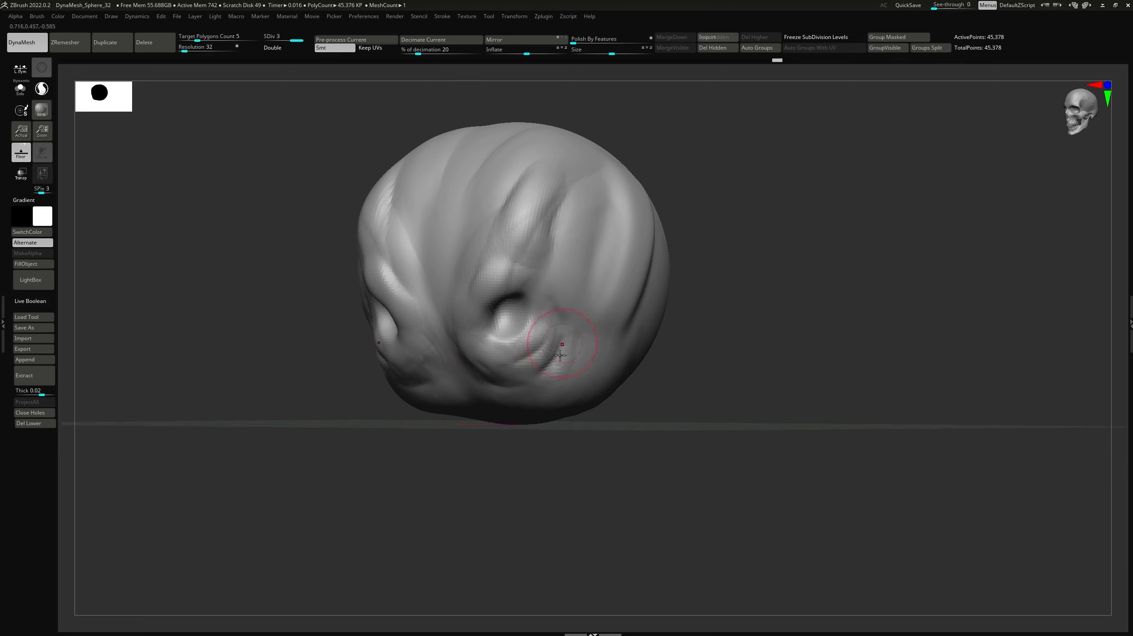
{"action": "mouse_move", "coordinate": [579, 312]}
{"action": "left_mouse_down"}
{"action": "mouse_move", "coordinate": [547, 223]}
{"action": "mouse_move", "coordinate": [579, 189]}
{"action": "left_mouse_up"}
{"action": "mouse_move", "coordinate": [551, 288]}
{"action": "left_mouse_down"}
{"action": "mouse_move", "coordinate": [557, 217]}
{"action": "mouse_move", "coordinate": [552, 261]}
{"action": "left_mouse_up"}
Step: Define the inner brow corners and sculpt rounded folds below the eyes
{"action": "left_click_drag", "start_coordinate": [688, 223], "coordinate": [753, 236]}
{"action": "right_click_drag", "start_coordinate": [537, 343], "coordinate": [483, 365], "text": "ctrl"}
{"action": "mouse_move", "coordinate": [456, 371]}
{"action": "left_mouse_down"}
{"action": "mouse_move", "coordinate": [481, 382]}
{"action": "mouse_move", "coordinate": [455, 376]}
{"action": "mouse_move", "coordinate": [468, 382]}
{"action": "left_mouse_up"}
{"action": "mouse_move", "coordinate": [454, 317]}
{"action": "left_mouse_down"}
{"action": "mouse_move", "coordinate": [418, 295]}
{"action": "mouse_move", "coordinate": [424, 243]}
{"action": "mouse_move", "coordinate": [430, 312]}
{"action": "mouse_move", "coordinate": [447, 322]}
{"action": "mouse_move", "coordinate": [475, 399]}
{"action": "left_mouse_up"}
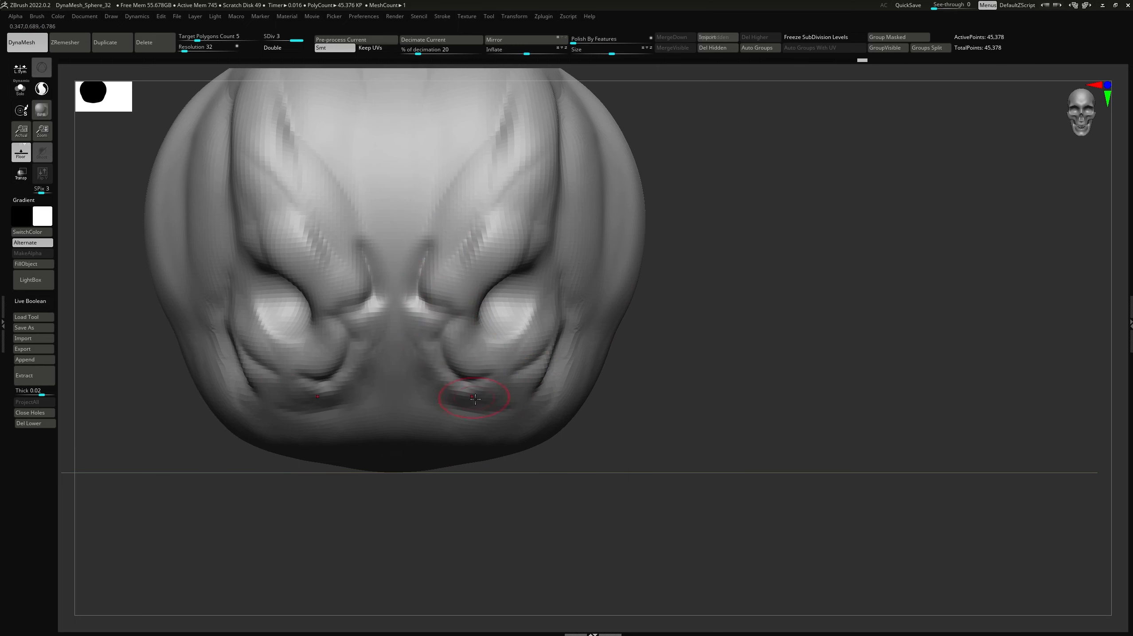
Step: Sculpt layered wrinkles and folds across the lower cheeks and around the outer eye bags
{"action": "mouse_move", "coordinate": [535, 508]}
{"action": "left_mouse_down", "text": "alt"}
{"action": "mouse_move", "coordinate": [554, 429]}
{"action": "mouse_move", "coordinate": [486, 446]}
{"action": "left_mouse_up", "text": "alt"}
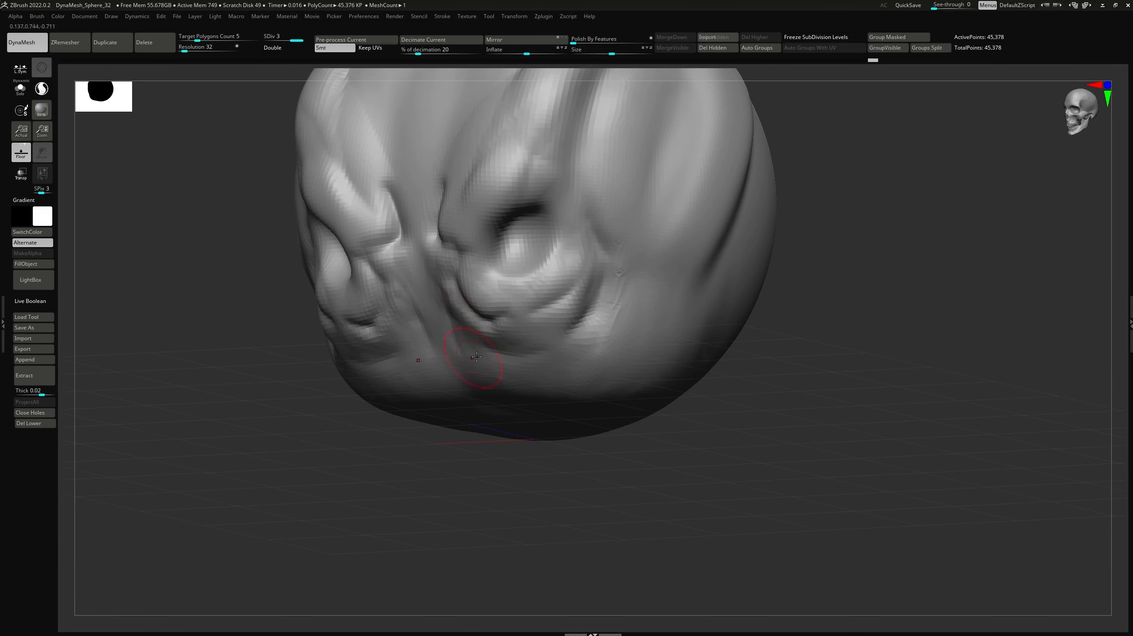
{"action": "left_click_drag", "start_coordinate": [477, 357], "coordinate": [469, 338]}
{"action": "mouse_move", "coordinate": [504, 377]}
{"action": "left_mouse_down"}
{"action": "mouse_move", "coordinate": [493, 357]}
{"action": "mouse_move", "coordinate": [544, 395]}
{"action": "mouse_move", "coordinate": [590, 370]}
{"action": "left_mouse_up"}
{"action": "left_click_drag", "start_coordinate": [587, 299], "coordinate": [560, 339]}
{"action": "key", "text": "space"}
{"action": "left_click_drag", "start_coordinate": [647, 290], "coordinate": [638, 290]}
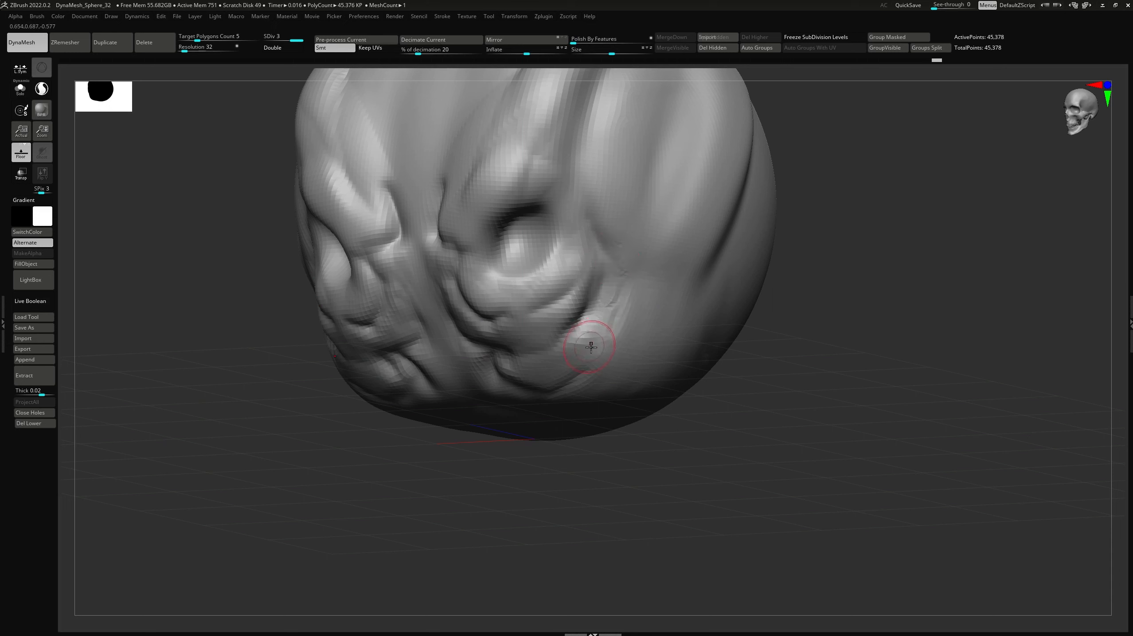
{"action": "left_click_drag", "start_coordinate": [626, 251], "coordinate": [588, 354]}
Step: Adjust the brush settings and carve ring-shaped eyelid creases around the eyeballs
{"action": "key", "text": "space"}
{"action": "mouse_move", "coordinate": [620, 260]}
{"action": "left_mouse_down"}
{"action": "mouse_move", "coordinate": [542, 284]}
{"action": "mouse_move", "coordinate": [492, 282]}
{"action": "mouse_move", "coordinate": [572, 222]}
{"action": "mouse_move", "coordinate": [488, 286]}
{"action": "mouse_move", "coordinate": [489, 274]}
{"action": "left_mouse_up"}
{"action": "key", "text": "space"}
{"action": "left_click_drag", "start_coordinate": [551, 254], "coordinate": [546, 253]}
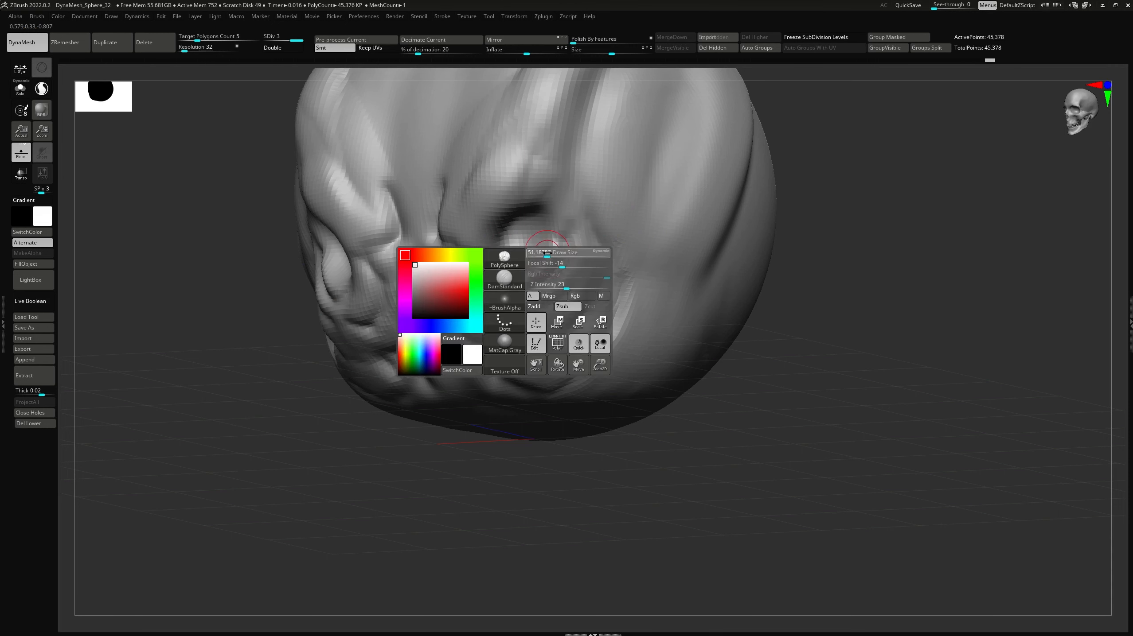
{"action": "mouse_move", "coordinate": [483, 233]}
{"action": "left_mouse_down"}
{"action": "mouse_move", "coordinate": [520, 208]}
{"action": "mouse_move", "coordinate": [547, 213]}
{"action": "left_mouse_up"}
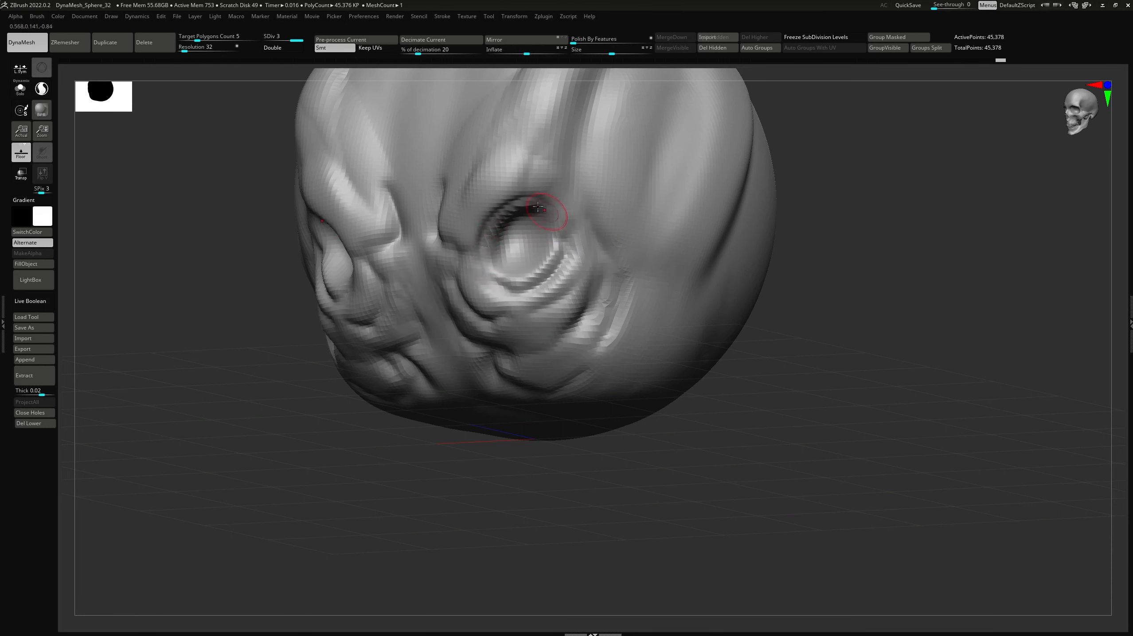
Step: Build up the brow above the eyes and add a raised mass at its outer end
{"action": "right_click_drag", "start_coordinate": [524, 244], "coordinate": [551, 268], "text": "ctrl"}
{"action": "right_click_drag", "start_coordinate": [597, 398], "coordinate": [575, 409], "text": "alt"}
{"action": "right_click_drag", "start_coordinate": [518, 350], "coordinate": [525, 388], "text": "ctrl"}
{"action": "right_click_drag", "start_coordinate": [664, 439], "coordinate": [553, 495], "text": "alt"}
{"action": "right_click_drag", "start_coordinate": [518, 364], "coordinate": [513, 316], "text": "ctrl"}
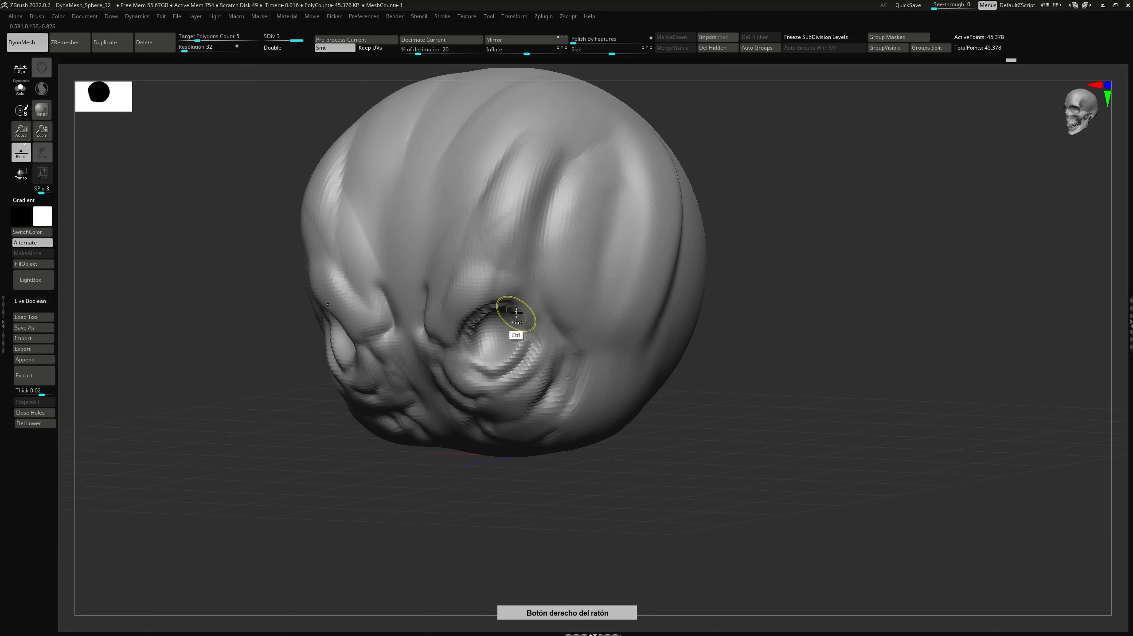
{"action": "key", "text": "space"}
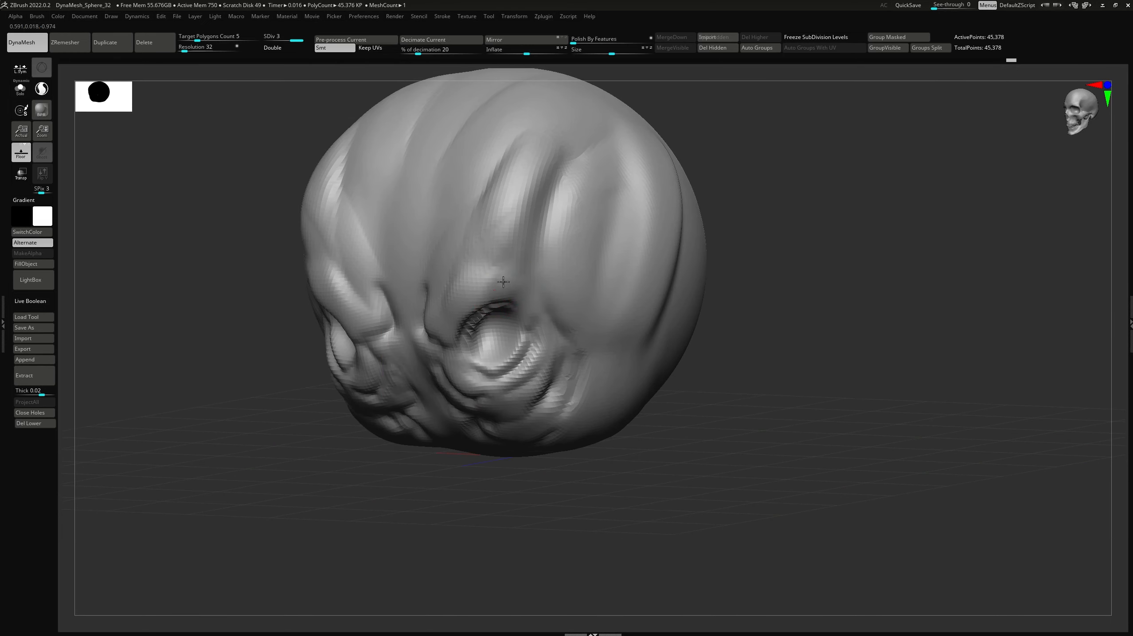
{"action": "mouse_move", "coordinate": [503, 282]}
{"action": "left_mouse_down"}
{"action": "mouse_move", "coordinate": [537, 295]}
{"action": "mouse_move", "coordinate": [484, 281]}
{"action": "mouse_move", "coordinate": [487, 252]}
{"action": "mouse_move", "coordinate": [531, 267]}
{"action": "left_mouse_up"}
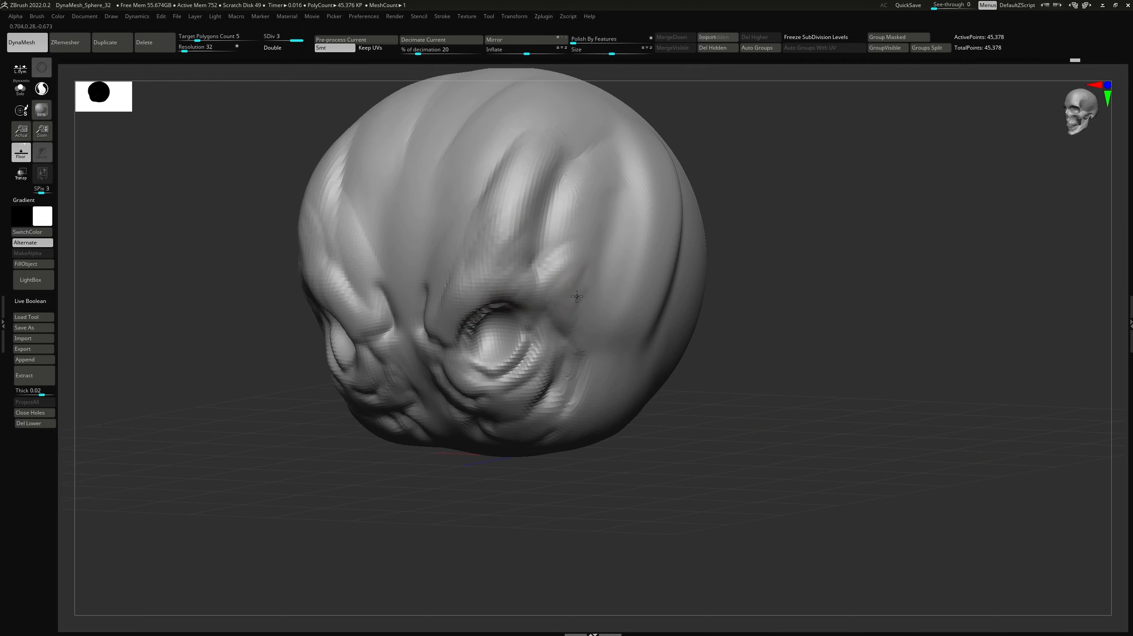
Step: Enlarge the brush and build up a rounded temple bulge beside each eye
{"action": "left_click_drag", "start_coordinate": [642, 473], "coordinate": [621, 411], "text": "alt"}
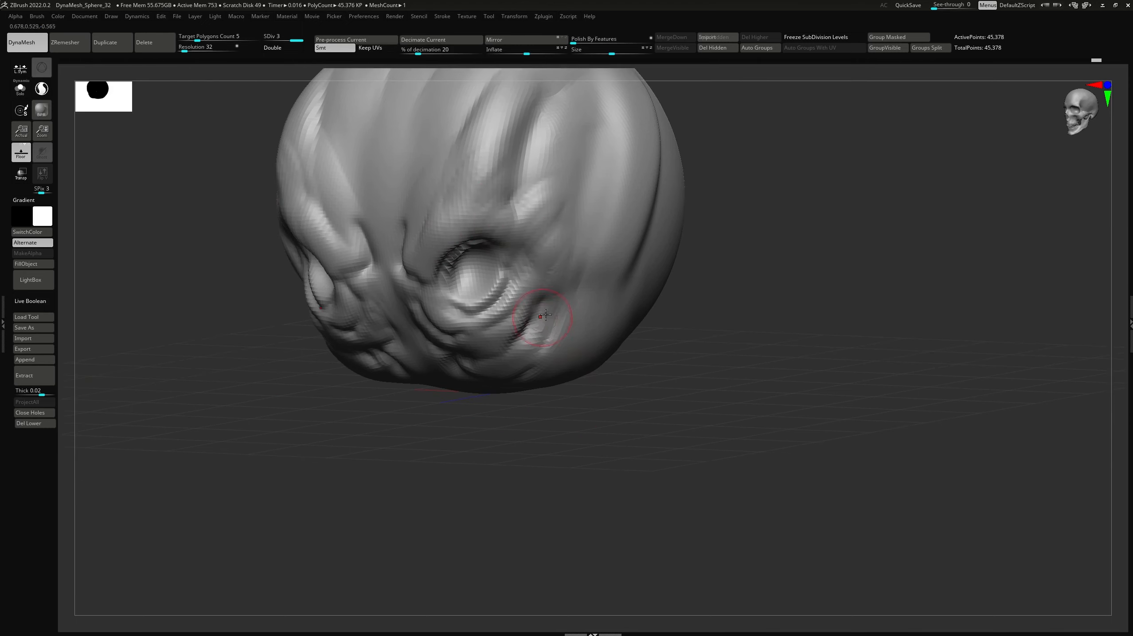
{"action": "key", "text": "space"}
{"action": "mouse_move", "coordinate": [571, 223]}
{"action": "left_mouse_down"}
{"action": "mouse_move", "coordinate": [554, 258]}
{"action": "mouse_move", "coordinate": [556, 214]}
{"action": "mouse_move", "coordinate": [588, 232]}
{"action": "mouse_move", "coordinate": [552, 263]}
{"action": "mouse_move", "coordinate": [590, 259]}
{"action": "mouse_move", "coordinate": [564, 254]}
{"action": "left_mouse_up"}
{"action": "key", "text": "space"}
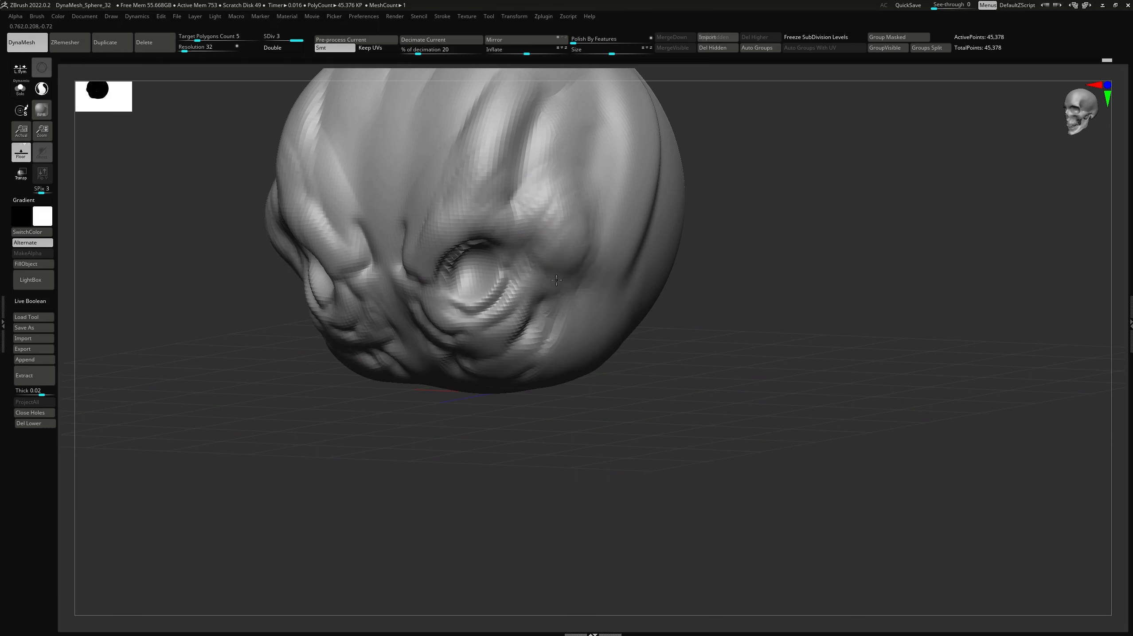
Step: Define the edges of the temple bulges with strokes above and behind them
{"action": "mouse_move", "coordinate": [649, 366]}
{"action": "left_mouse_down"}
{"action": "mouse_move", "coordinate": [562, 253]}
{"action": "mouse_move", "coordinate": [603, 257]}
{"action": "left_mouse_up"}
{"action": "mouse_move", "coordinate": [595, 201]}
{"action": "left_mouse_down"}
{"action": "mouse_move", "coordinate": [583, 259]}
{"action": "mouse_move", "coordinate": [557, 169]}
{"action": "left_mouse_up"}
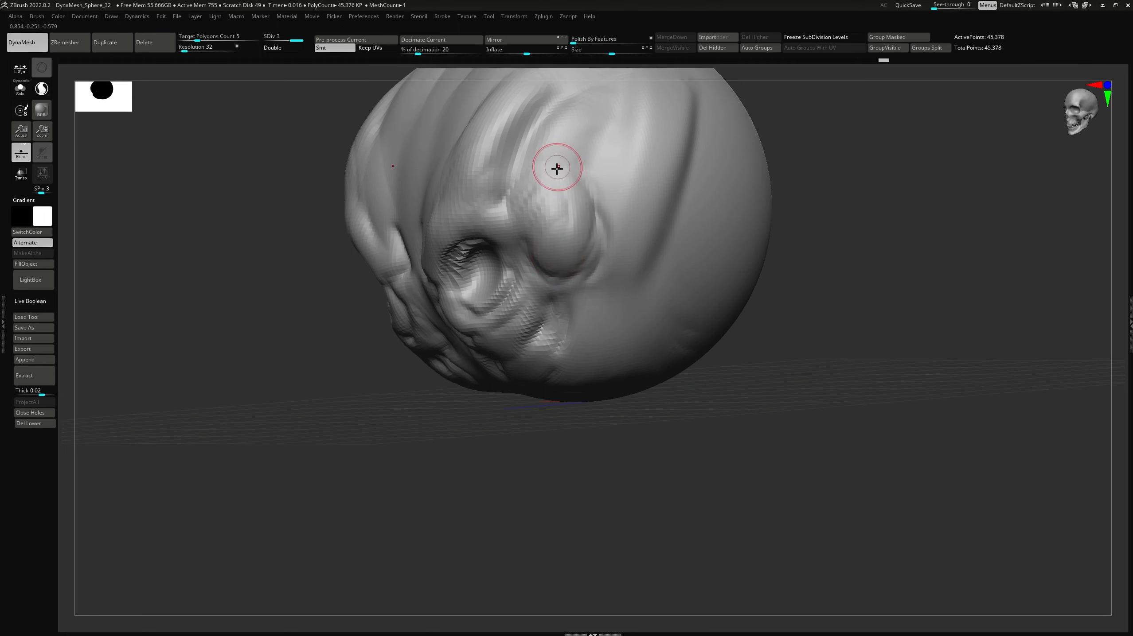
{"action": "mouse_move", "coordinate": [581, 242]}
{"action": "left_mouse_down"}
{"action": "mouse_move", "coordinate": [571, 170]}
{"action": "mouse_move", "coordinate": [602, 268]}
{"action": "mouse_move", "coordinate": [588, 355]}
{"action": "left_mouse_up"}
Step: Add folds to the inner brow ridges and sculpt creases along the lower centre of the face
{"action": "left_click_drag", "start_coordinate": [596, 441], "coordinate": [632, 446], "text": "shift"}
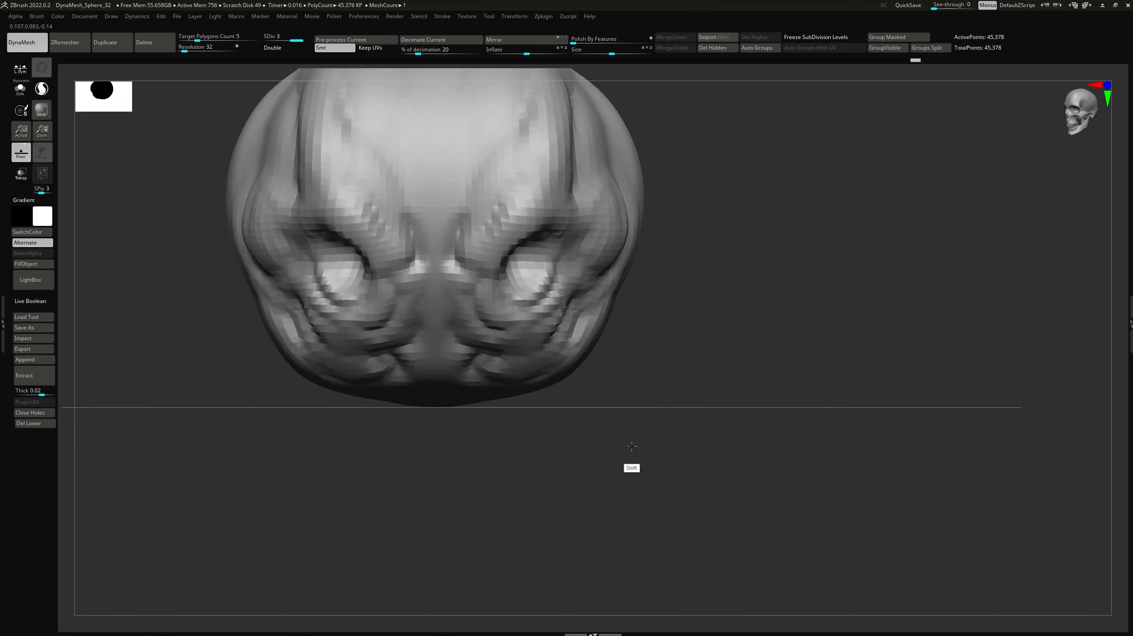
{"action": "left_click_drag", "start_coordinate": [628, 400], "coordinate": [619, 460], "text": "alt"}
{"action": "left_click_drag", "start_coordinate": [630, 389], "coordinate": [404, 384]}
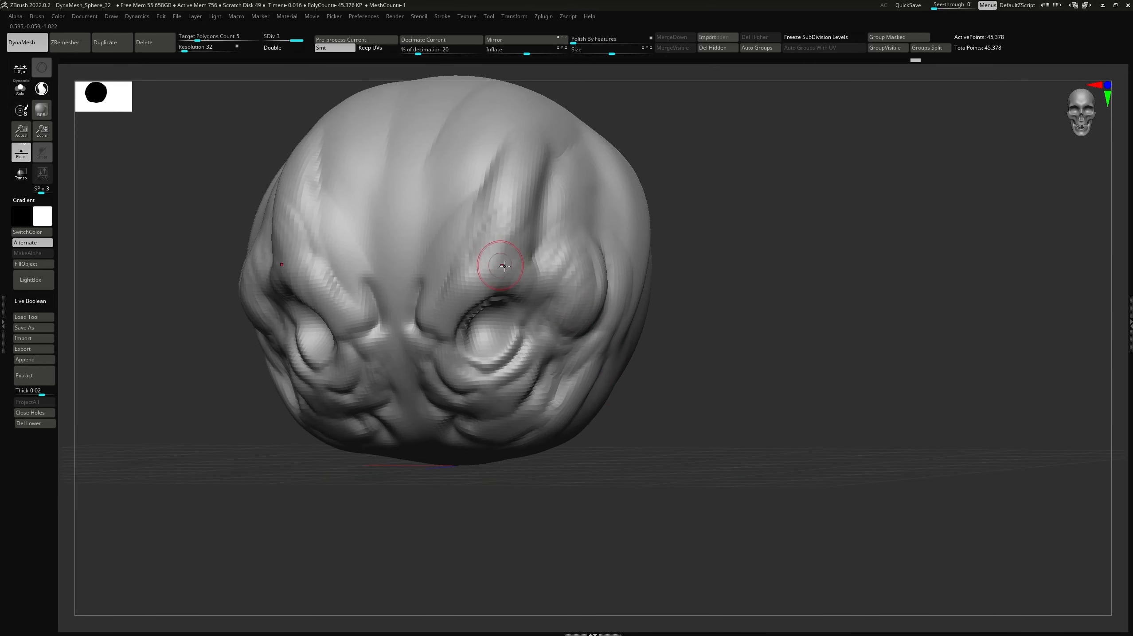
{"action": "left_click_drag", "start_coordinate": [420, 303], "coordinate": [453, 228]}
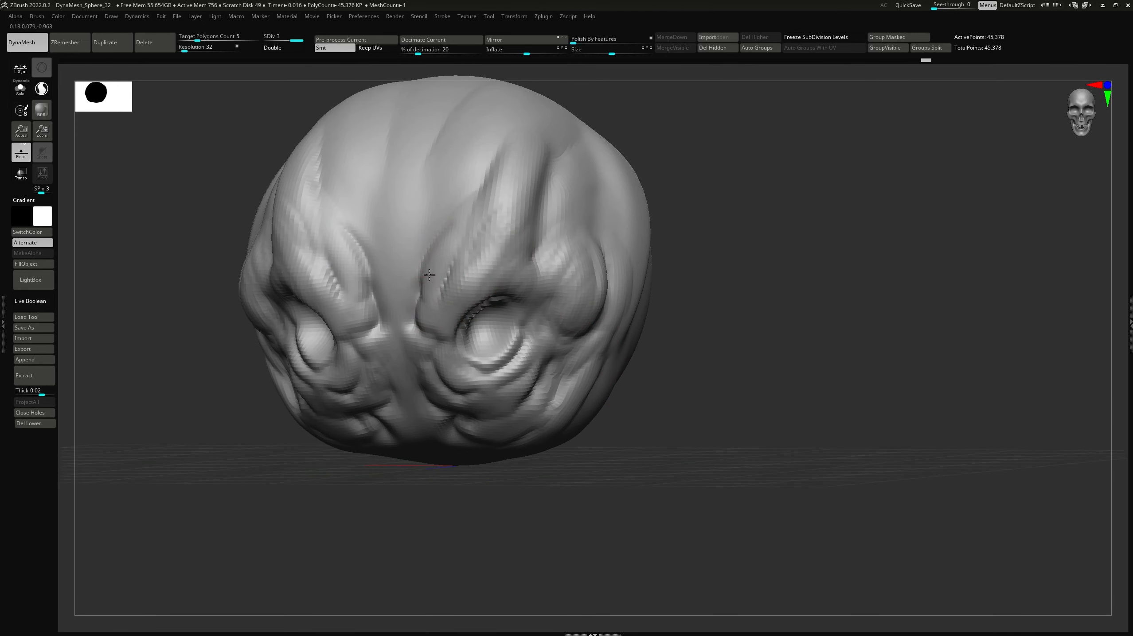
{"action": "left_click_drag", "start_coordinate": [430, 274], "coordinate": [422, 304]}
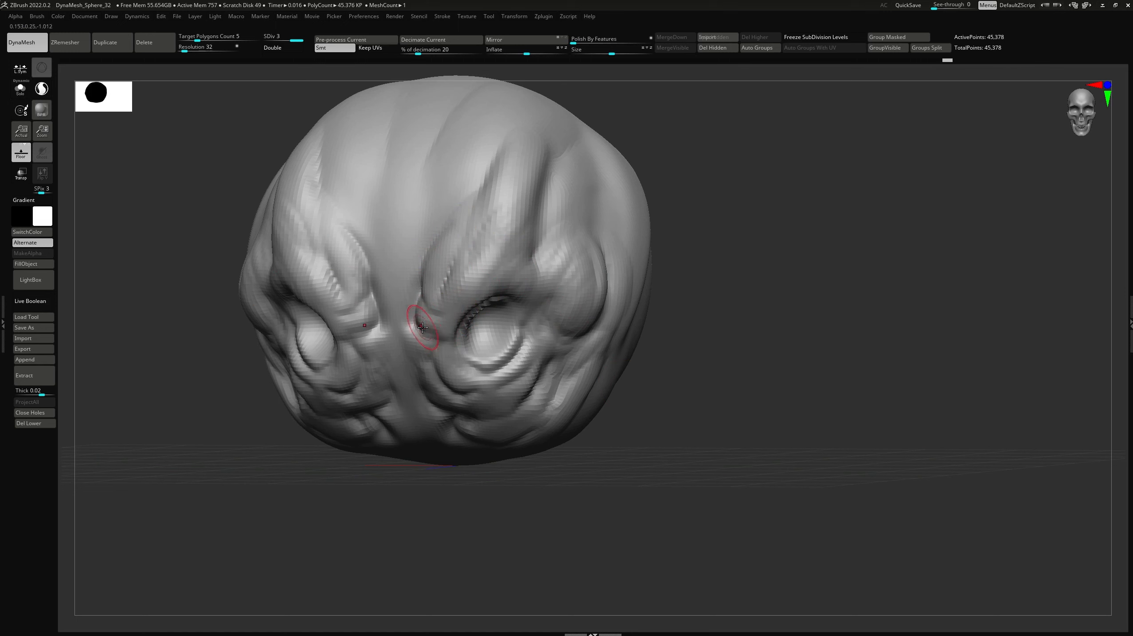
{"action": "mouse_move", "coordinate": [490, 543]}
{"action": "left_mouse_down"}
{"action": "mouse_move", "coordinate": [518, 443]}
{"action": "mouse_move", "coordinate": [454, 347]}
{"action": "left_mouse_up"}
{"action": "left_click_drag", "start_coordinate": [548, 449], "coordinate": [443, 355], "text": "shift"}
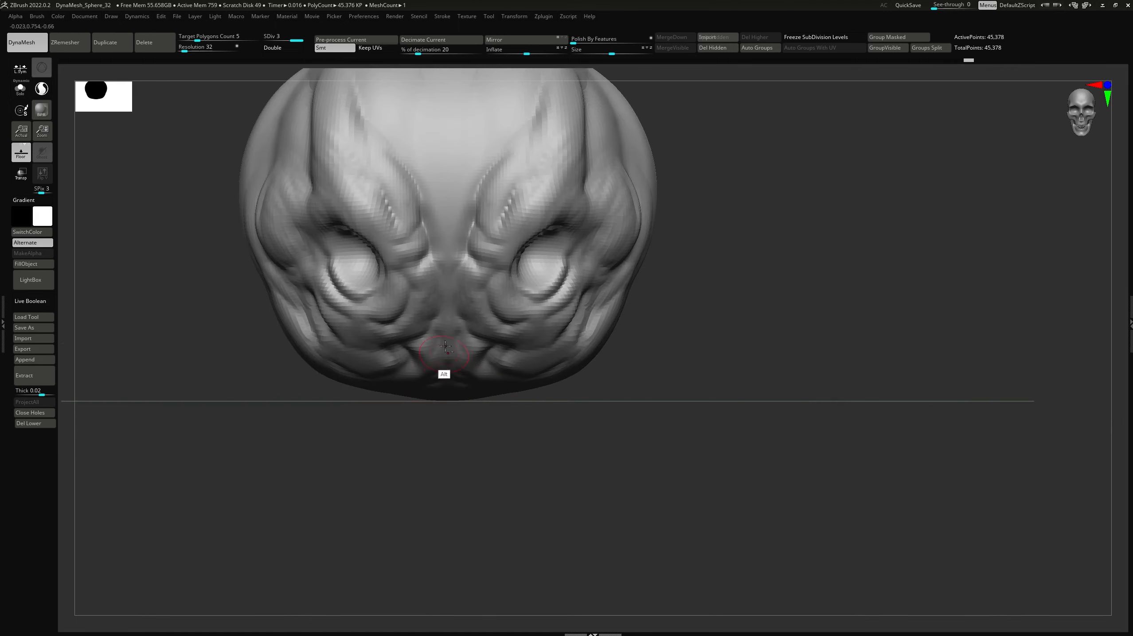
Step: Sculpt ridges running up from the temple bulges and smooth the surface around them
{"action": "right_click_drag", "start_coordinate": [443, 355], "coordinate": [460, 411], "text": "alt"}
{"action": "right_click_drag", "start_coordinate": [495, 366], "coordinate": [518, 333], "text": "ctrl"}
{"action": "right_click_drag", "start_coordinate": [663, 331], "coordinate": [607, 352], "text": "alt"}
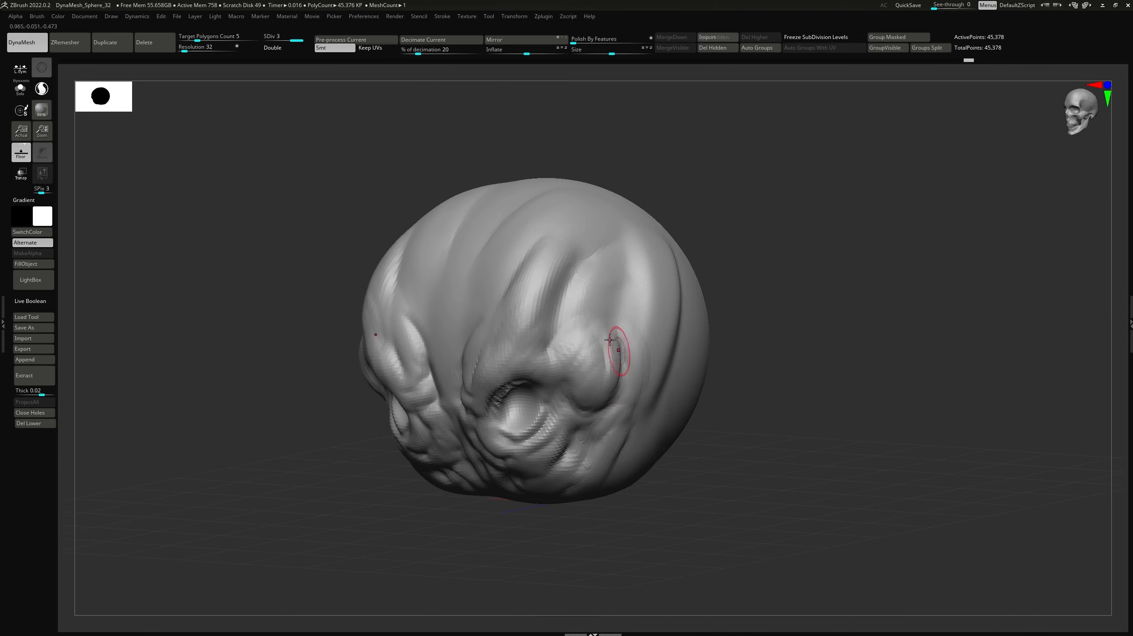
{"action": "key", "text": "space"}
{"action": "mouse_move", "coordinate": [598, 317]}
{"action": "left_mouse_down", "text": "shift"}
{"action": "mouse_move", "coordinate": [612, 263]}
{"action": "mouse_move", "coordinate": [597, 316]}
{"action": "mouse_move", "coordinate": [615, 276]}
{"action": "mouse_move", "coordinate": [638, 304]}
{"action": "left_mouse_up", "text": "shift"}
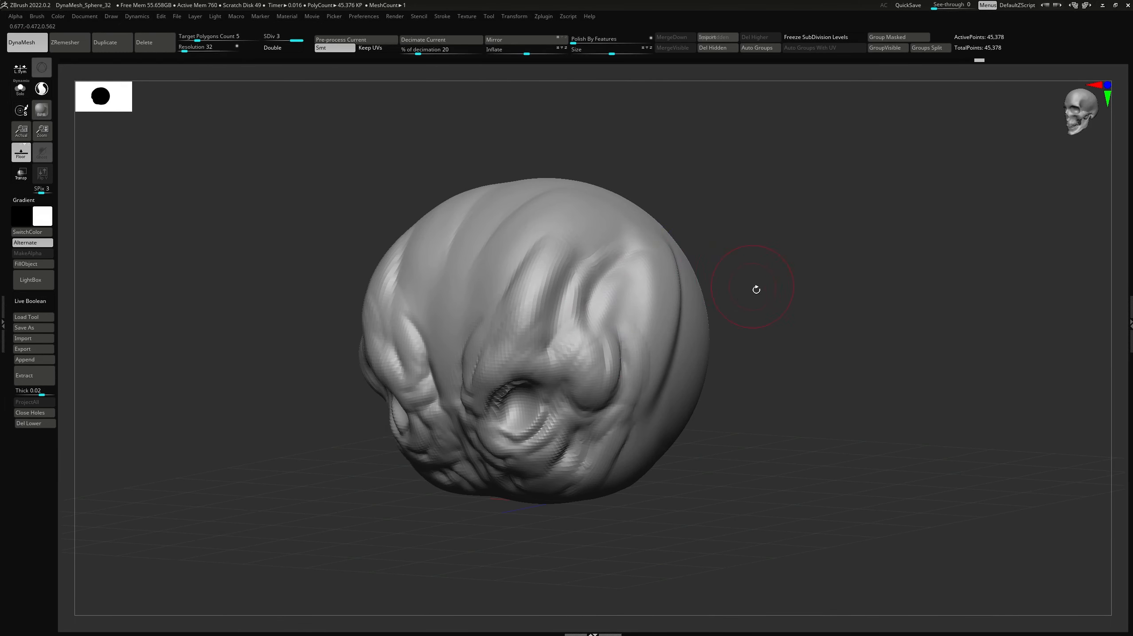
Step: Push both sides of the head inward with the Move brush to narrow its outline
{"action": "left_click_drag", "start_coordinate": [756, 288], "coordinate": [751, 293], "text": "shift"}
{"action": "left_click_drag", "start_coordinate": [718, 339], "coordinate": [733, 269], "text": "alt"}
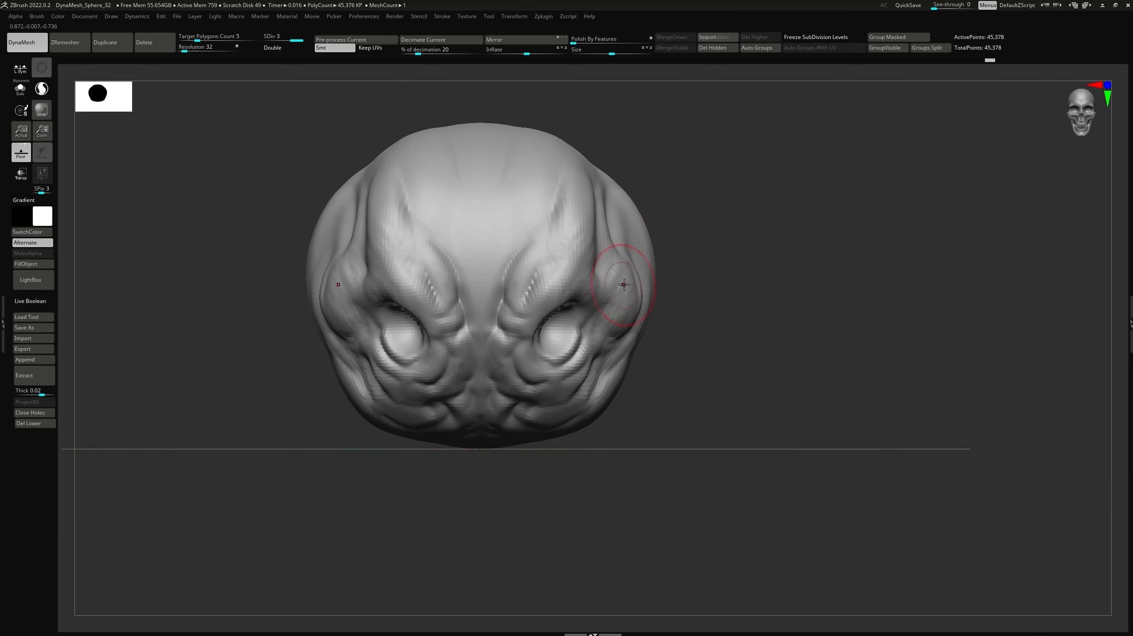
{"action": "key", "text": "space"}
{"action": "left_click_drag", "start_coordinate": [593, 261], "coordinate": [633, 265]}
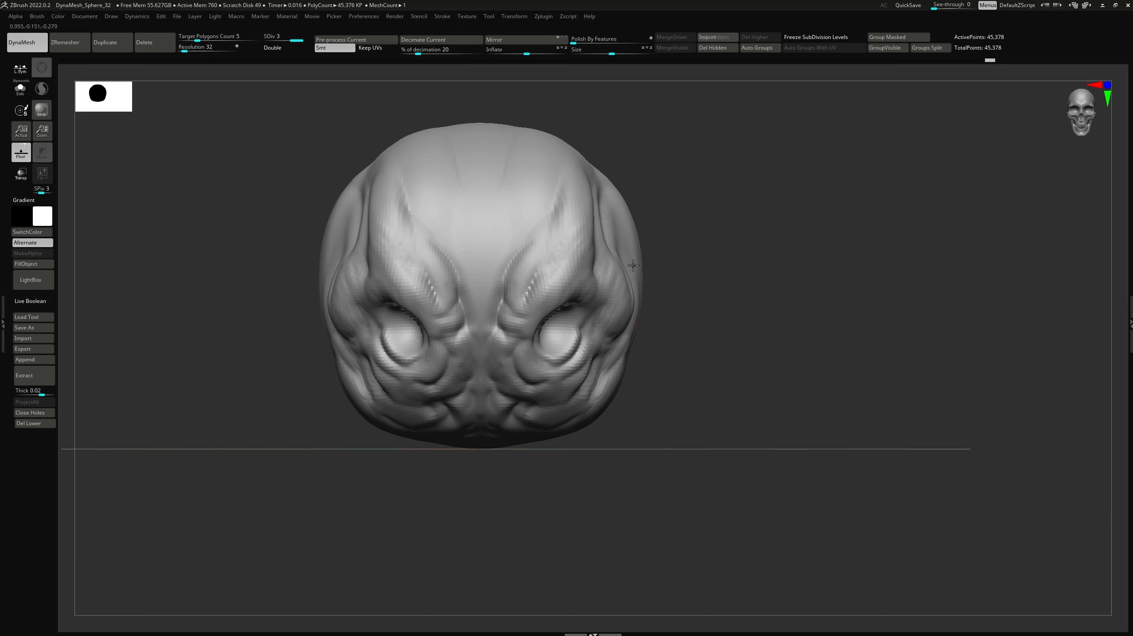
Step: Reshape the lower front of the face with the Move brush, checking its form from the front and side
{"action": "key", "text": "b"}
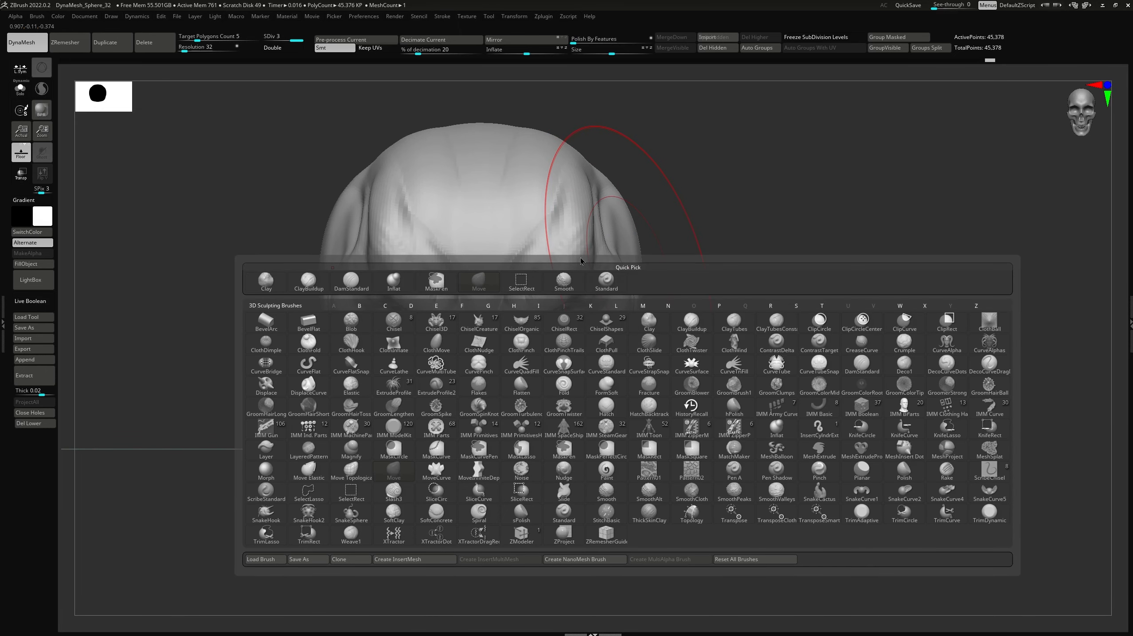
{"action": "key", "text": "b"}
{"action": "key", "text": "m"}
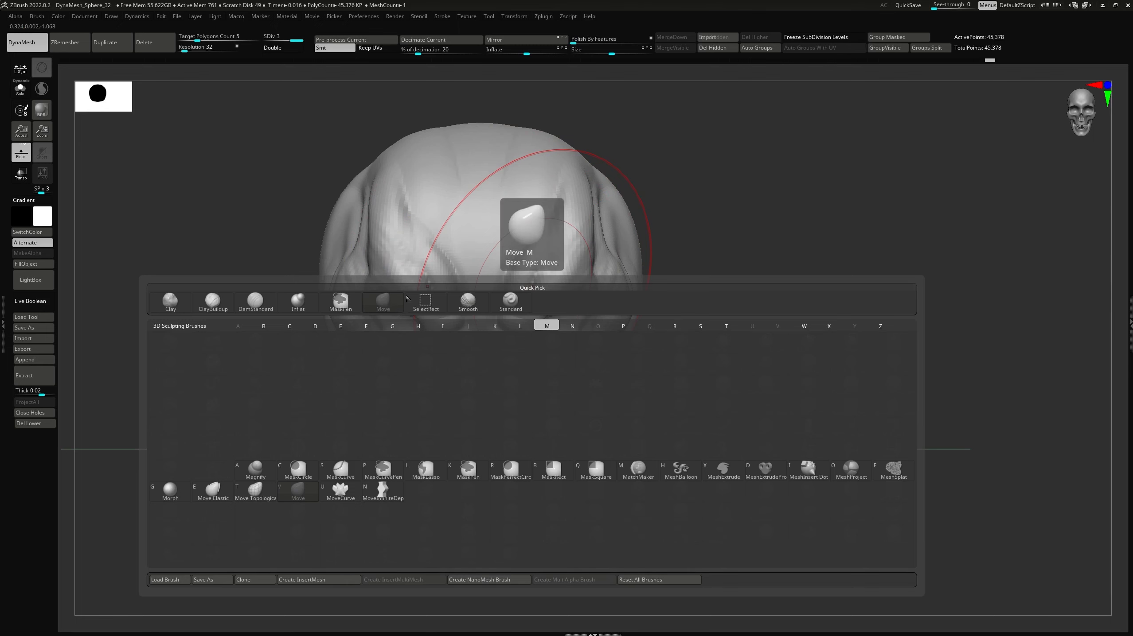
{"action": "left_click", "coordinate": [389, 312]}
{"action": "left_click_drag", "start_coordinate": [709, 271], "coordinate": [695, 183], "text": "alt"}
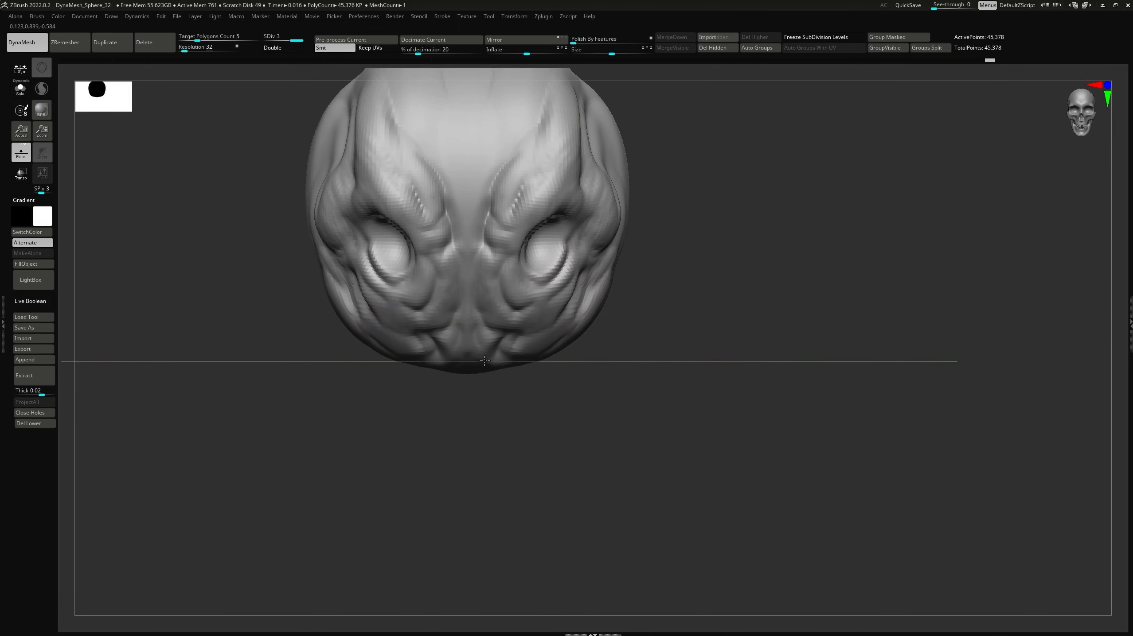
{"action": "key", "text": "space"}
{"action": "left_click_drag", "start_coordinate": [486, 410], "coordinate": [563, 410]}
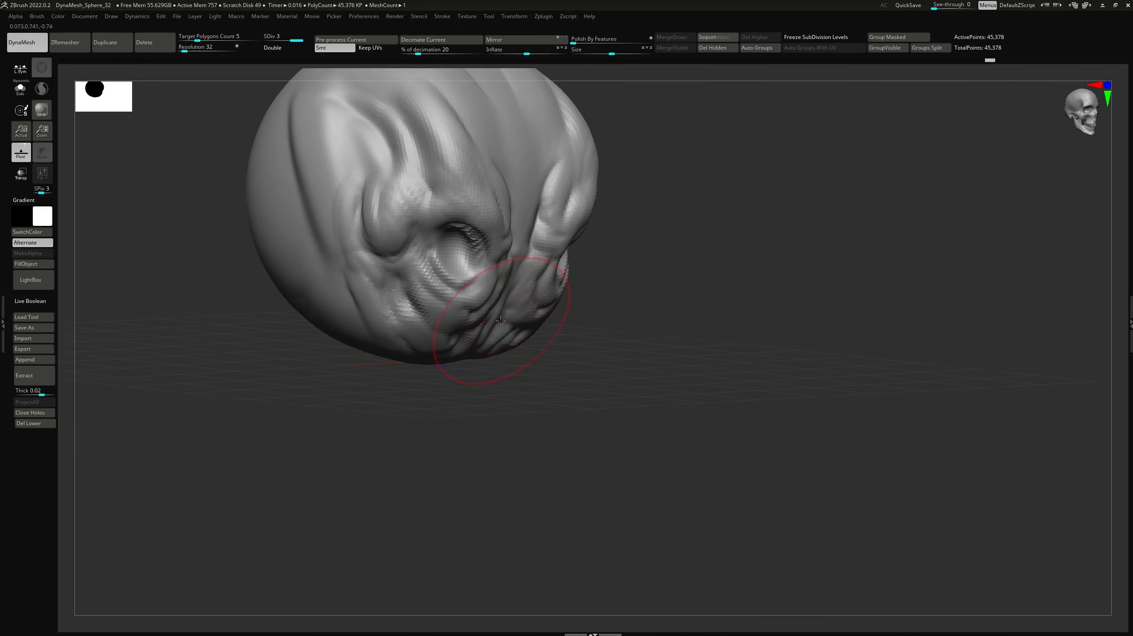
{"action": "left_click_drag", "start_coordinate": [499, 316], "coordinate": [511, 306]}
{"action": "mouse_move", "coordinate": [538, 379]}
{"action": "left_mouse_down"}
{"action": "mouse_move", "coordinate": [548, 410]}
{"action": "mouse_move", "coordinate": [523, 387]}
{"action": "mouse_move", "coordinate": [519, 313]}
{"action": "left_mouse_up"}
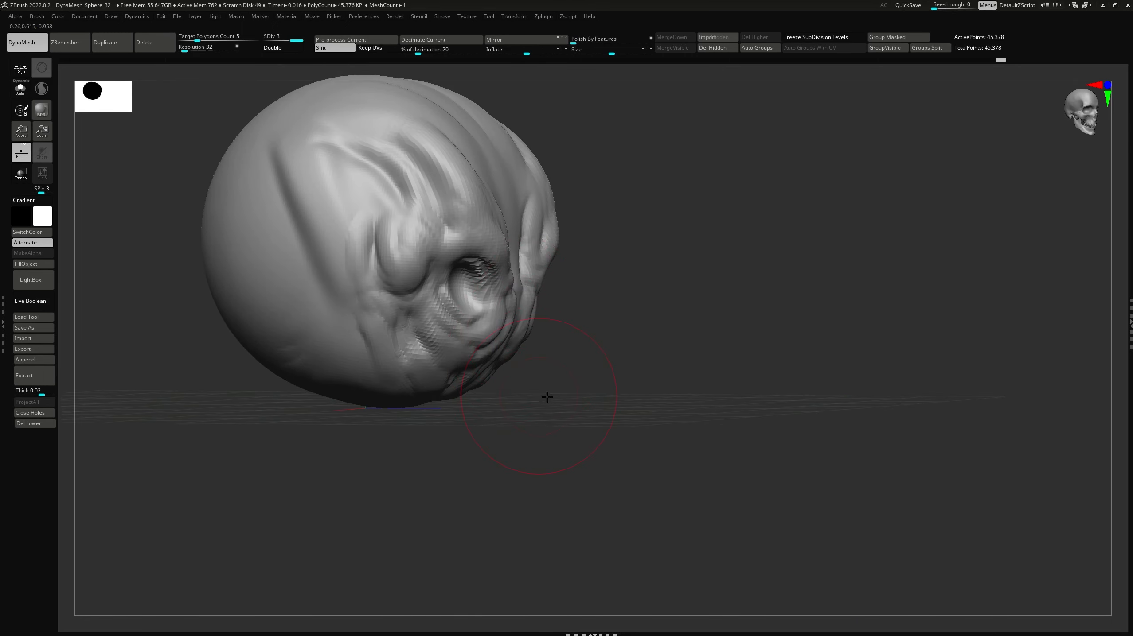
{"action": "left_click_drag", "start_coordinate": [547, 397], "coordinate": [497, 345], "text": "shift"}
Step: Push the sides of the head further inward with a larger Move brush to narrow the front outline
{"action": "mouse_move", "coordinate": [480, 389]}
{"action": "left_mouse_down"}
{"action": "mouse_move", "coordinate": [490, 413]}
{"action": "mouse_move", "coordinate": [461, 438]}
{"action": "left_mouse_up"}
{"action": "left_click_drag", "start_coordinate": [607, 434], "coordinate": [525, 486], "text": "alt"}
{"action": "key", "text": "space"}
{"action": "left_click_drag", "start_coordinate": [579, 368], "coordinate": [597, 367]}
{"action": "mouse_move", "coordinate": [601, 282]}
{"action": "left_mouse_down"}
{"action": "mouse_move", "coordinate": [579, 289]}
{"action": "mouse_move", "coordinate": [576, 312]}
{"action": "left_mouse_up"}
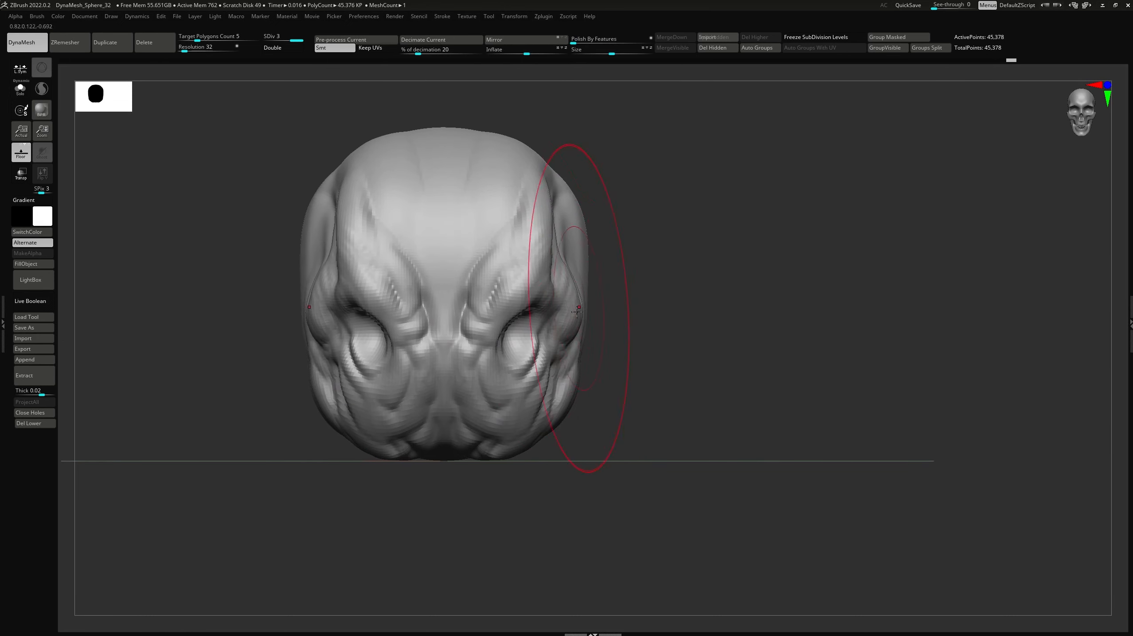
Step: Adjust the shape around the eye sockets and the upper cheeks below them with a smaller Move brush
{"action": "key", "text": "space"}
{"action": "left_click_drag", "start_coordinate": [554, 355], "coordinate": [532, 355]}
{"action": "left_click_drag", "start_coordinate": [538, 306], "coordinate": [541, 315]}
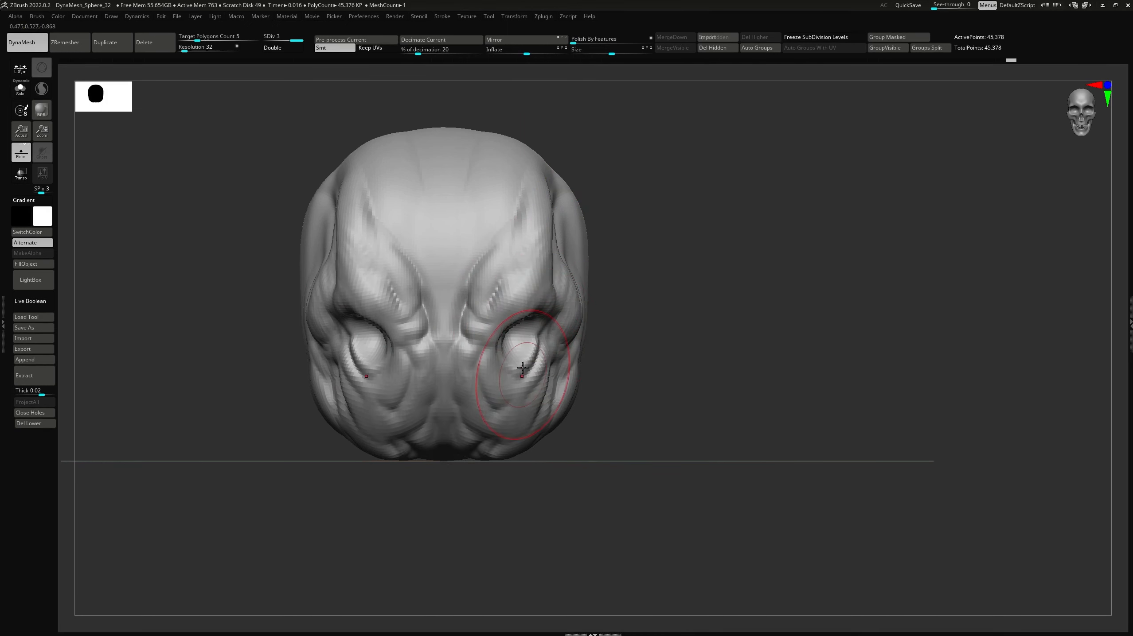
{"action": "key", "text": "space"}
{"action": "mouse_move", "coordinate": [523, 368]}
{"action": "left_mouse_down"}
{"action": "mouse_move", "coordinate": [529, 356]}
{"action": "mouse_move", "coordinate": [513, 357]}
{"action": "mouse_move", "coordinate": [537, 344]}
{"action": "mouse_move", "coordinate": [500, 334]}
{"action": "left_mouse_up"}
{"action": "key", "text": "space"}
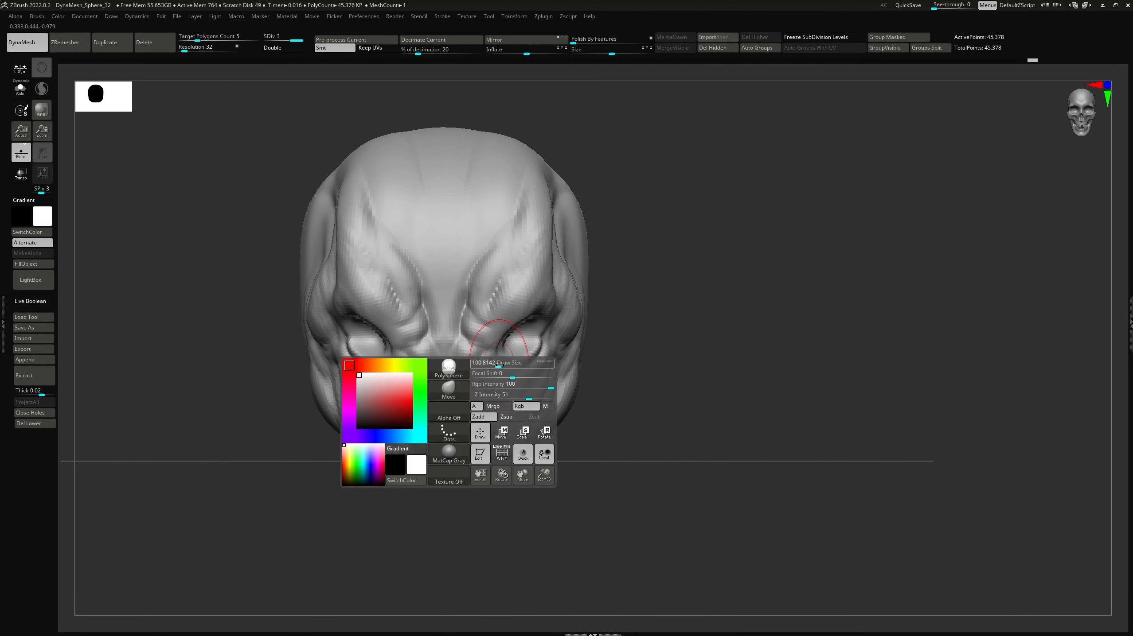
{"action": "key", "text": "space"}
{"action": "left_click_drag", "start_coordinate": [558, 385], "coordinate": [574, 389]}
Step: Pull the lower face down into a tapered chin and push the sides of the cranium inward with the Move brush
{"action": "left_click_drag", "start_coordinate": [509, 446], "coordinate": [486, 475]}
{"action": "left_click_drag", "start_coordinate": [562, 471], "coordinate": [483, 471]}
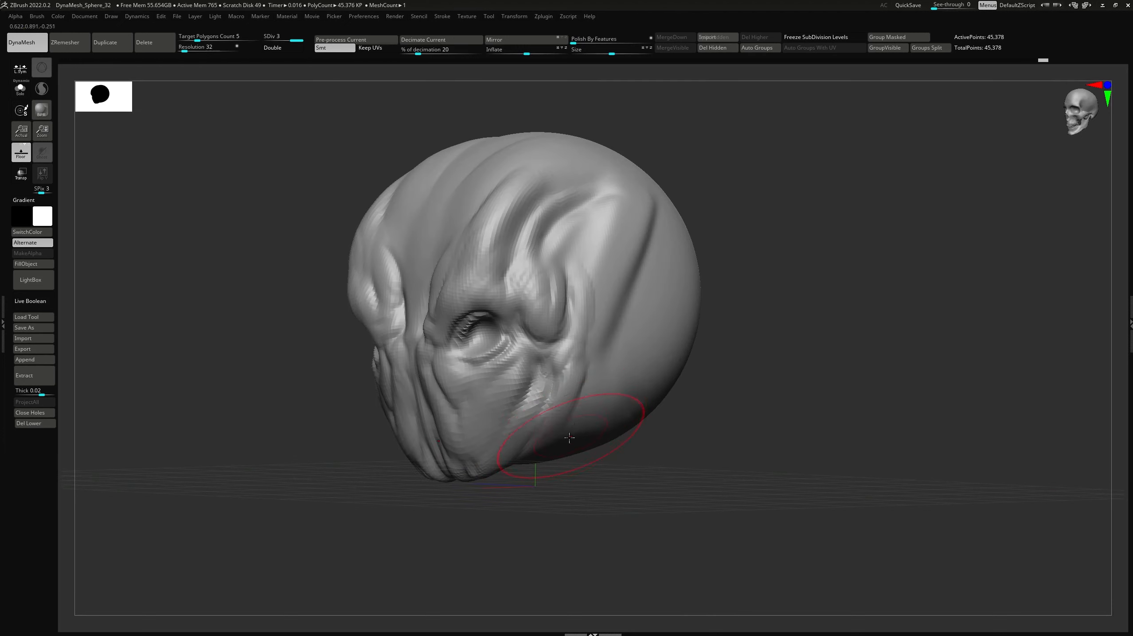
{"action": "key", "text": "space"}
{"action": "left_click_drag", "start_coordinate": [569, 417], "coordinate": [589, 417]}
{"action": "left_click_drag", "start_coordinate": [659, 371], "coordinate": [662, 475]}
{"action": "mouse_move", "coordinate": [625, 284]}
{"action": "left_mouse_down"}
{"action": "mouse_move", "coordinate": [607, 283]}
{"action": "mouse_move", "coordinate": [619, 316]}
{"action": "mouse_move", "coordinate": [612, 297]}
{"action": "left_mouse_up"}
{"action": "key", "text": "space"}
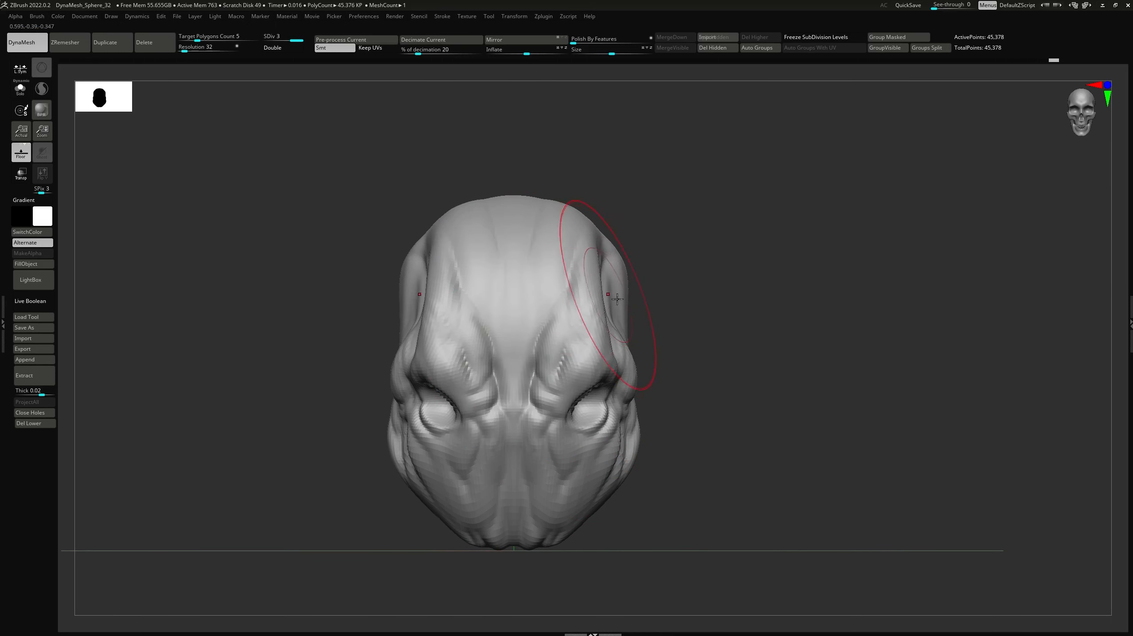
Step: Shape the jaw and the underside of the skull in profile with the Move brush
{"action": "left_click_drag", "start_coordinate": [642, 387], "coordinate": [615, 294], "text": "alt"}
{"action": "left_click_drag", "start_coordinate": [348, 445], "coordinate": [457, 461]}
{"action": "key", "text": "space"}
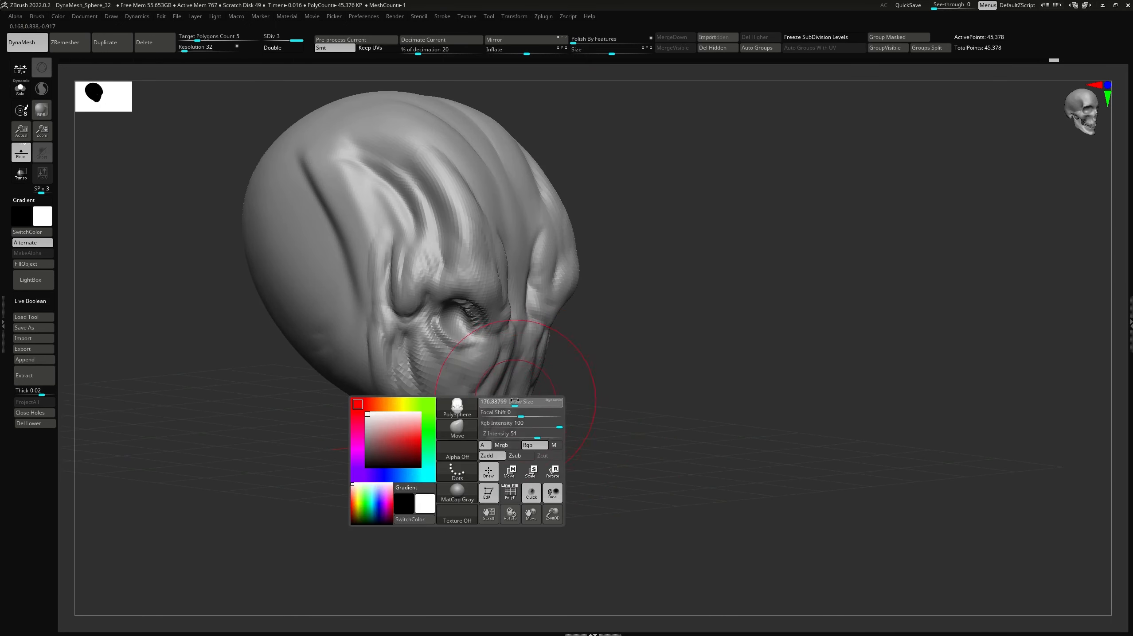
{"action": "mouse_move", "coordinate": [515, 401]}
{"action": "left_mouse_down"}
{"action": "mouse_move", "coordinate": [507, 395]}
{"action": "mouse_move", "coordinate": [492, 446]}
{"action": "mouse_move", "coordinate": [561, 422]}
{"action": "mouse_move", "coordinate": [518, 429]}
{"action": "left_mouse_up"}
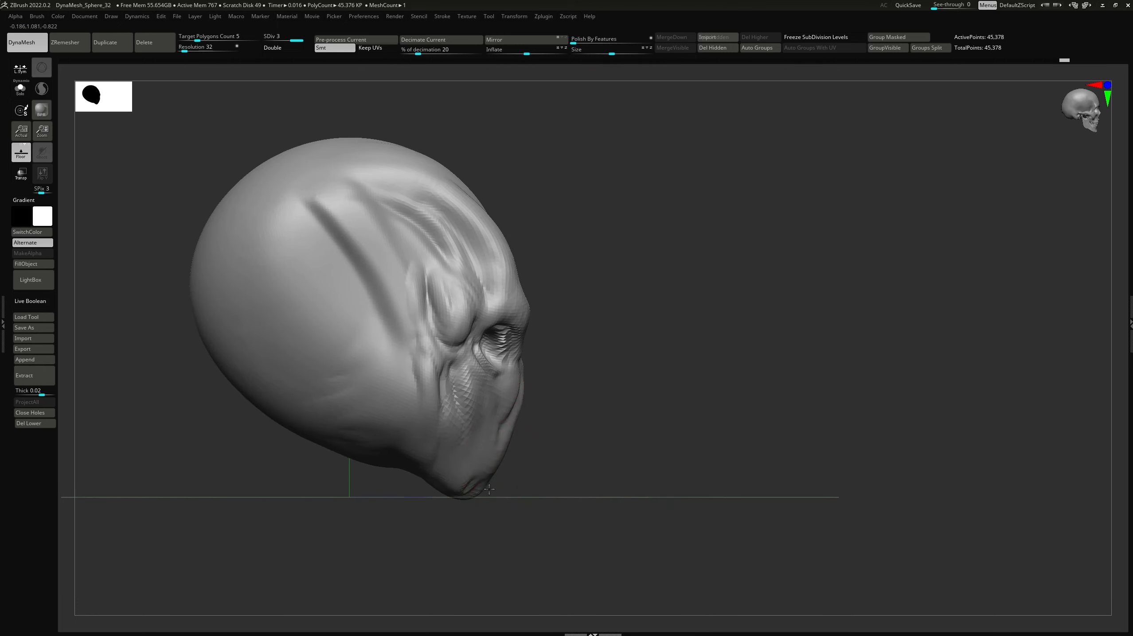
{"action": "mouse_move", "coordinate": [533, 502]}
{"action": "right_mouse_down"}
{"action": "mouse_move", "coordinate": [483, 354]}
{"action": "mouse_move", "coordinate": [544, 352]}
{"action": "mouse_move", "coordinate": [597, 492]}
{"action": "right_mouse_up"}
{"action": "key", "text": "space"}
{"action": "mouse_move", "coordinate": [588, 346]}
{"action": "left_mouse_down"}
{"action": "mouse_move", "coordinate": [494, 350]}
{"action": "mouse_move", "coordinate": [470, 383]}
{"action": "mouse_move", "coordinate": [477, 459]}
{"action": "left_mouse_up"}
Step: Sculpt folds that run from below the eyes along the nose and down the cheeks
{"action": "right_click_drag", "start_coordinate": [499, 498], "coordinate": [481, 392], "text": "shift"}
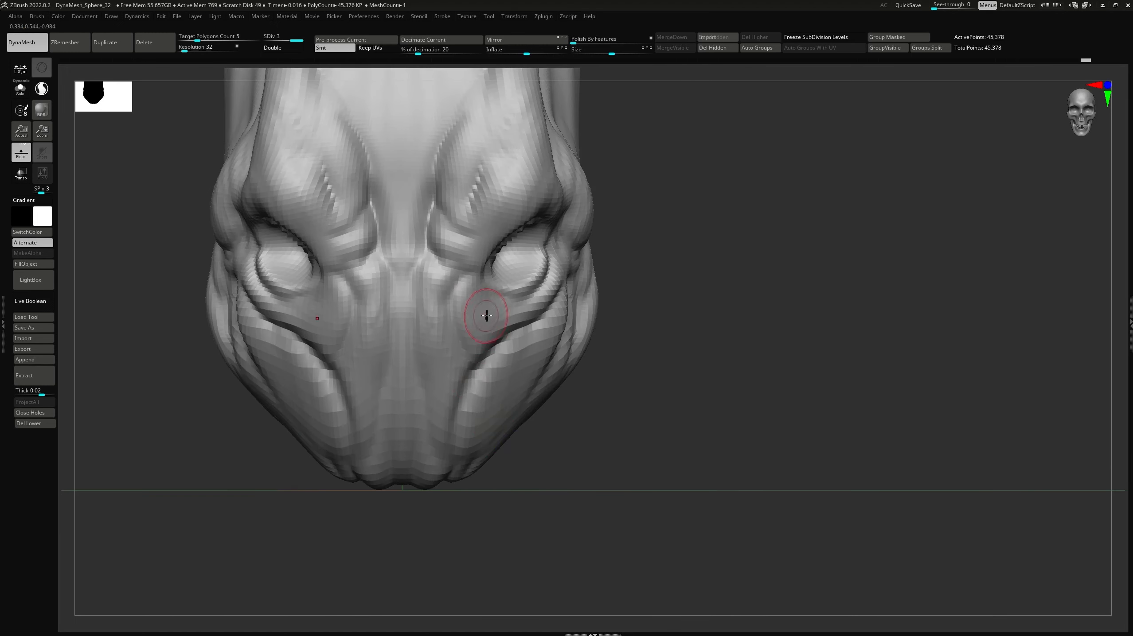
{"action": "mouse_move", "coordinate": [533, 297]}
{"action": "left_mouse_down"}
{"action": "mouse_move", "coordinate": [492, 298]}
{"action": "mouse_move", "coordinate": [461, 317]}
{"action": "mouse_move", "coordinate": [441, 359]}
{"action": "left_mouse_up"}
{"action": "right_click_drag", "start_coordinate": [574, 453], "coordinate": [521, 480]}
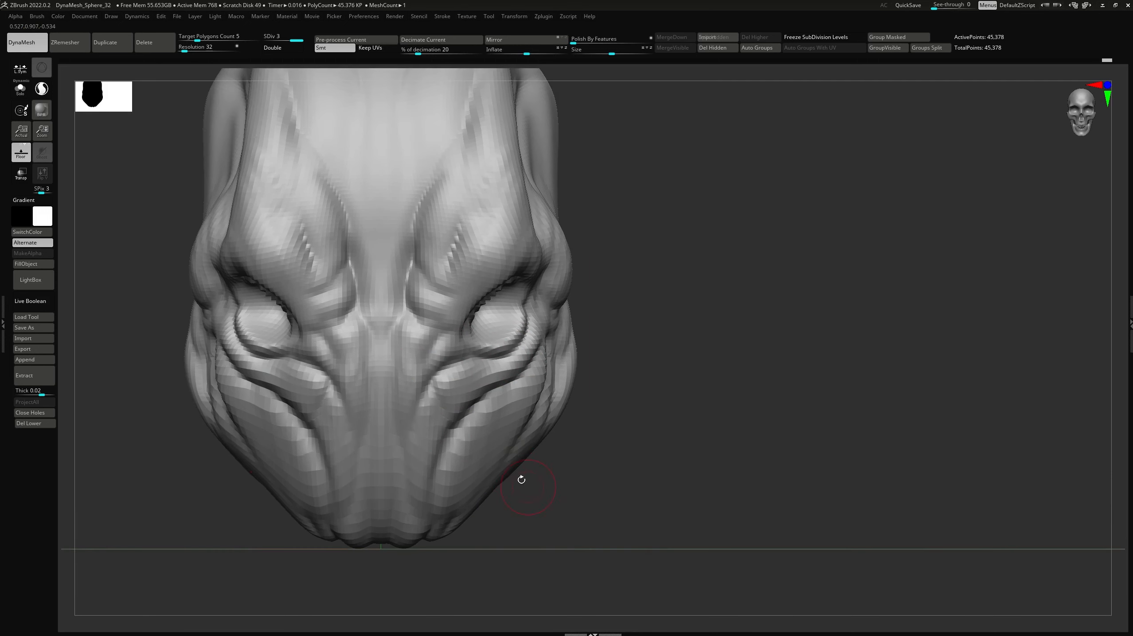
{"action": "left_click_drag", "start_coordinate": [460, 374], "coordinate": [423, 413]}
{"action": "mouse_move", "coordinate": [437, 401]}
{"action": "right_mouse_down", "text": "ctrl"}
{"action": "mouse_move", "coordinate": [435, 419]}
{"action": "mouse_move", "coordinate": [459, 415]}
{"action": "right_mouse_up", "text": "ctrl"}
{"action": "right_click_drag", "start_coordinate": [533, 475], "coordinate": [524, 455]}
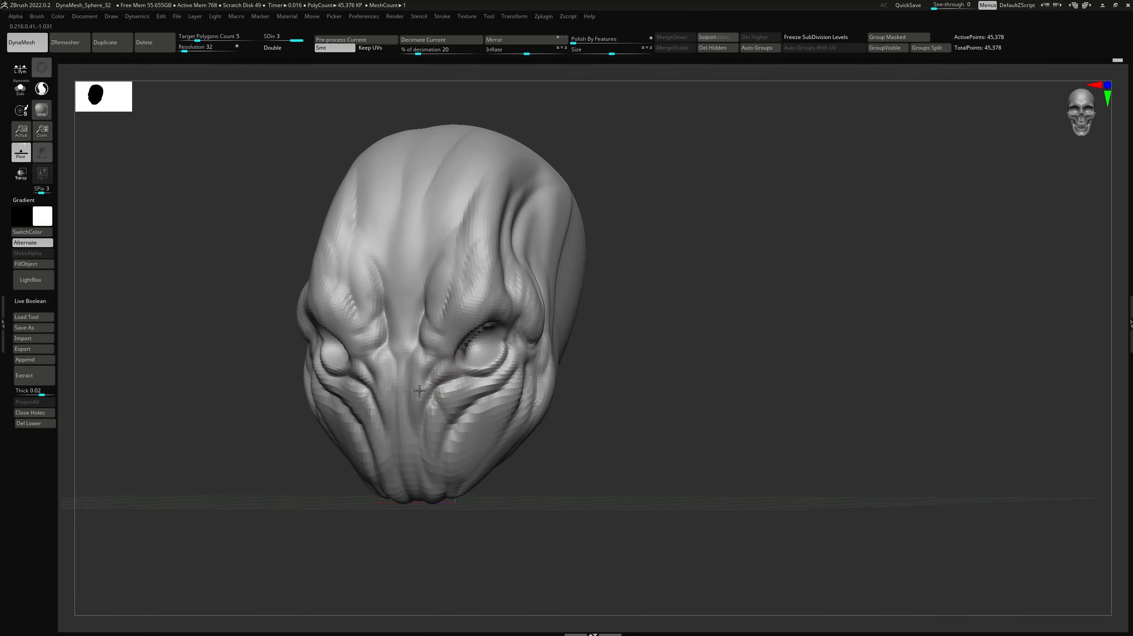
Step: Build up the surface between the temple bulge and the long groove behind it on the side of the head
{"action": "mouse_move", "coordinate": [434, 433]}
{"action": "right_mouse_down"}
{"action": "mouse_move", "coordinate": [577, 458]}
{"action": "mouse_move", "coordinate": [468, 366]}
{"action": "right_mouse_up"}
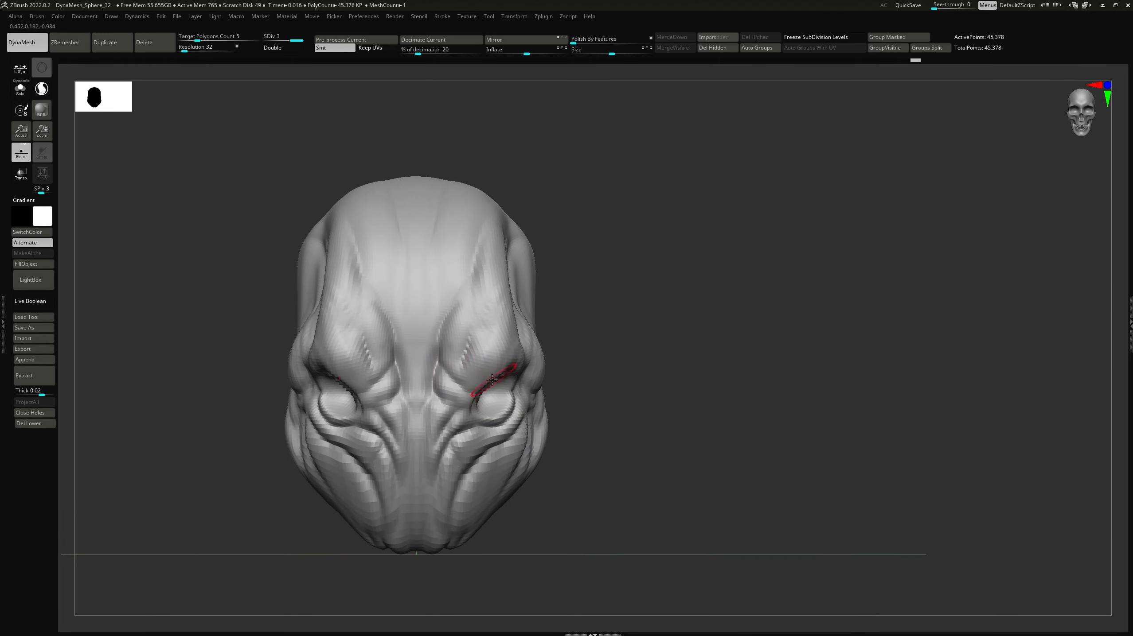
{"action": "right_click_drag", "start_coordinate": [583, 370], "coordinate": [539, 346]}
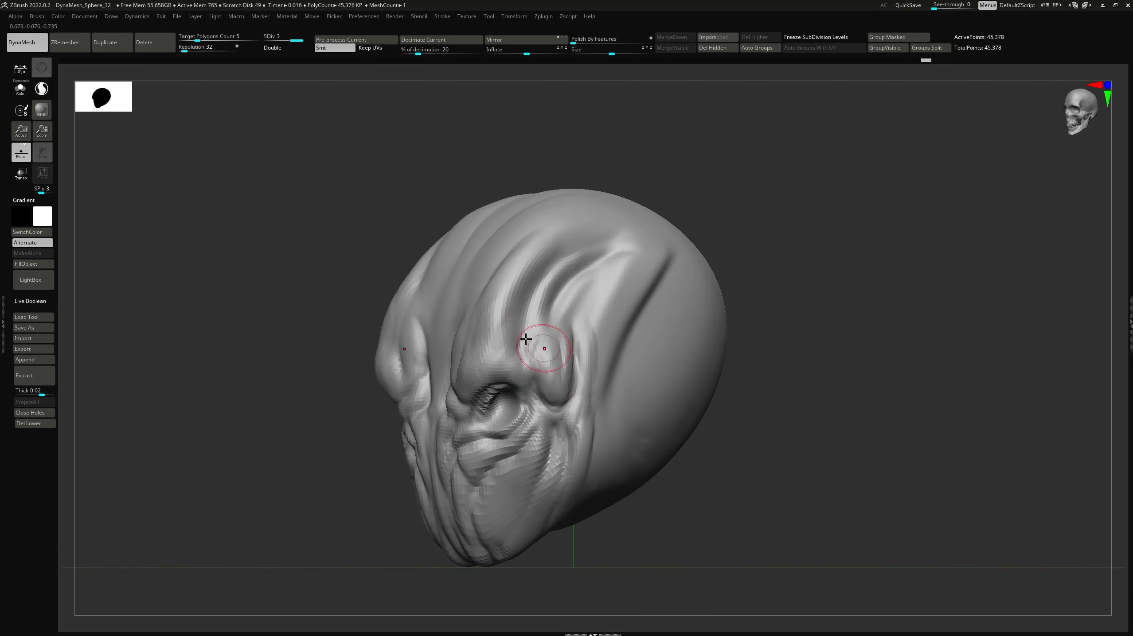
{"action": "mouse_move", "coordinate": [580, 394]}
{"action": "left_mouse_down"}
{"action": "mouse_move", "coordinate": [604, 303]}
{"action": "mouse_move", "coordinate": [592, 391]}
{"action": "left_mouse_up"}
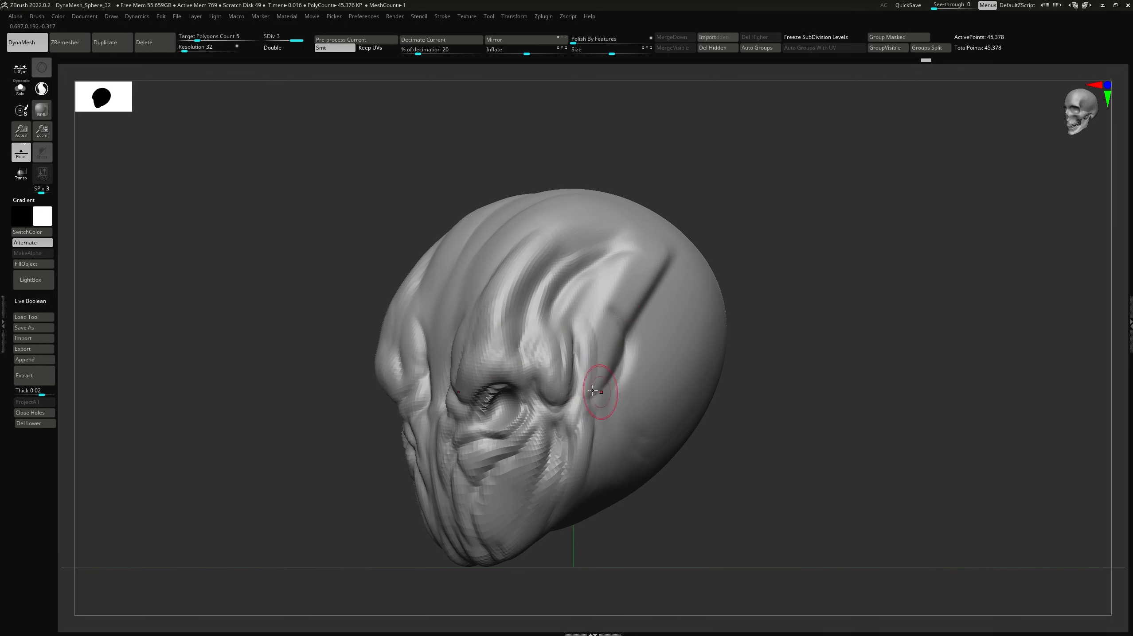
{"action": "mouse_move", "coordinate": [630, 337]}
{"action": "left_mouse_down"}
{"action": "mouse_move", "coordinate": [599, 379]}
{"action": "mouse_move", "coordinate": [608, 296]}
{"action": "mouse_move", "coordinate": [625, 302]}
{"action": "left_mouse_up"}
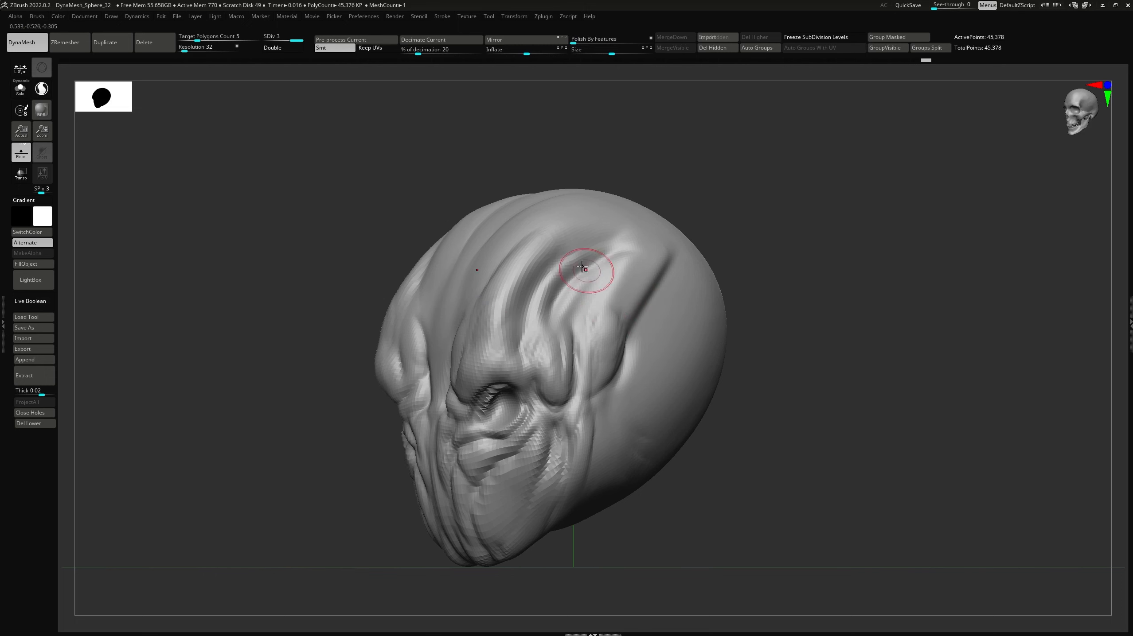
Step: Refine the folds between the inner corners of the eyes and the brow ridges with short strokes
{"action": "right_click_drag", "start_coordinate": [589, 265], "coordinate": [596, 353]}
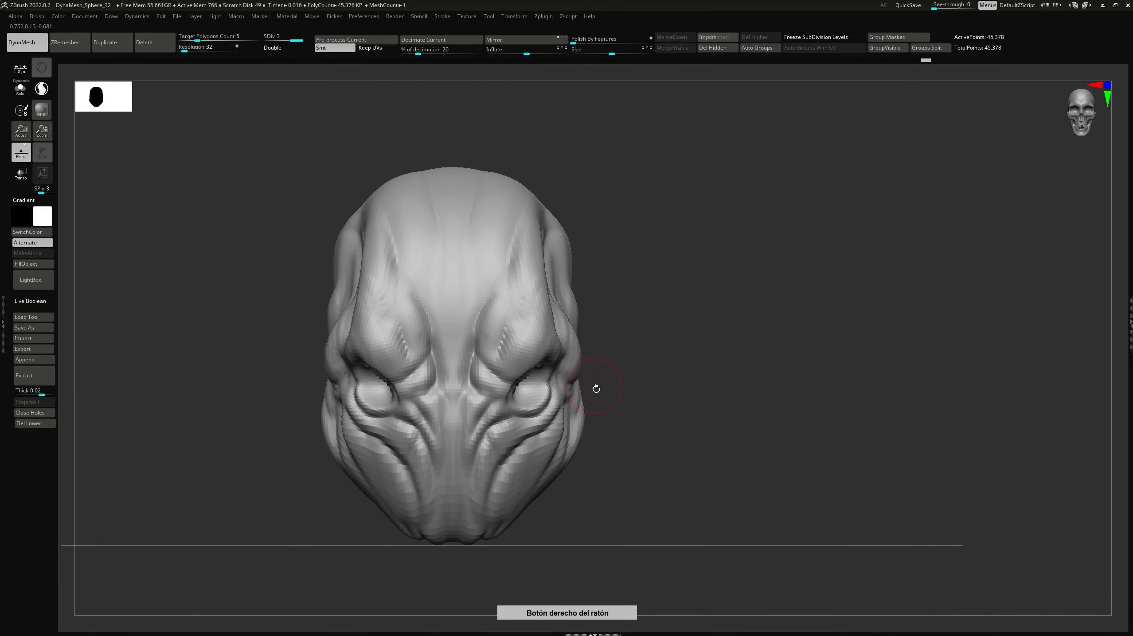
{"action": "right_click_drag", "start_coordinate": [627, 395], "coordinate": [655, 336], "text": "alt"}
{"action": "right_click_drag", "start_coordinate": [518, 362], "coordinate": [557, 396], "text": "alt"}
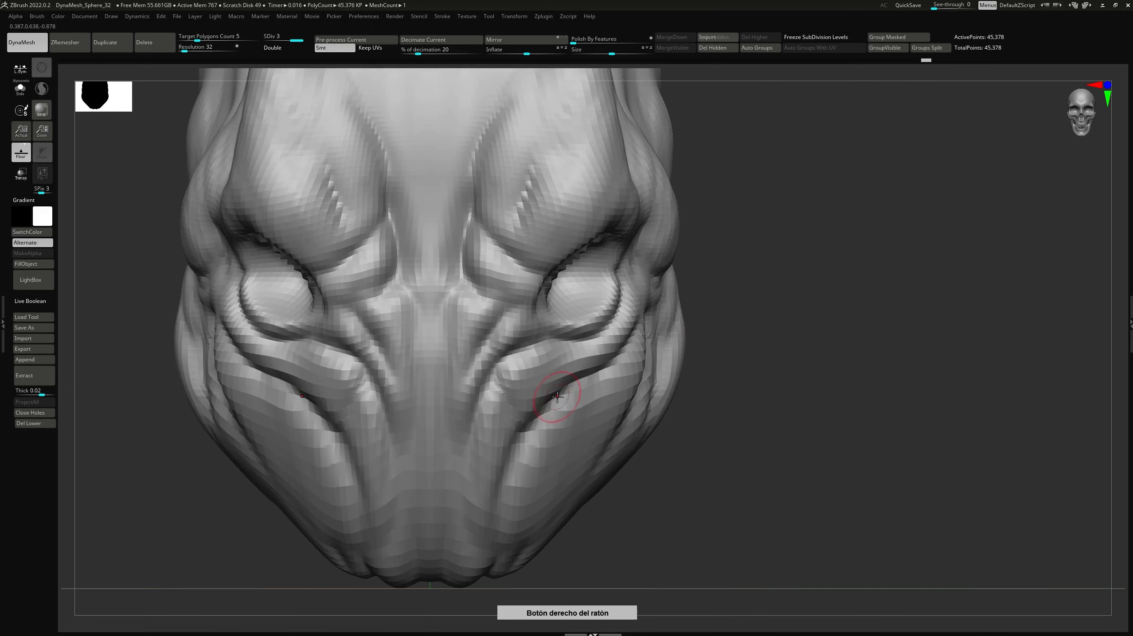
{"action": "right_click_drag", "start_coordinate": [512, 287], "coordinate": [650, 308], "text": "alt"}
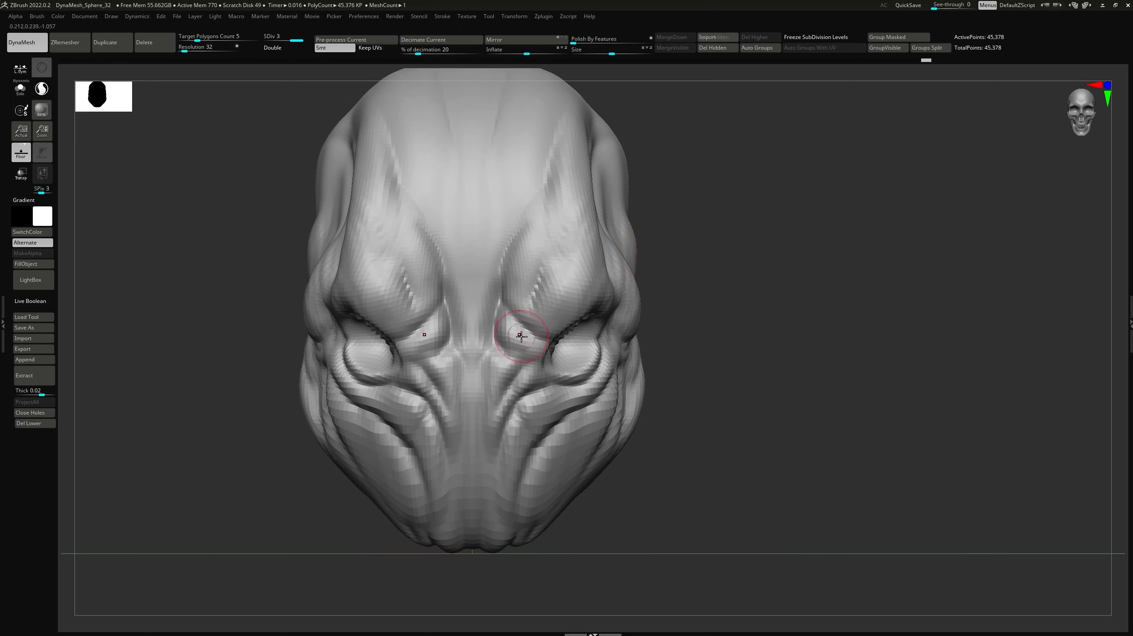
{"action": "left_click_drag", "start_coordinate": [521, 336], "coordinate": [533, 339]}
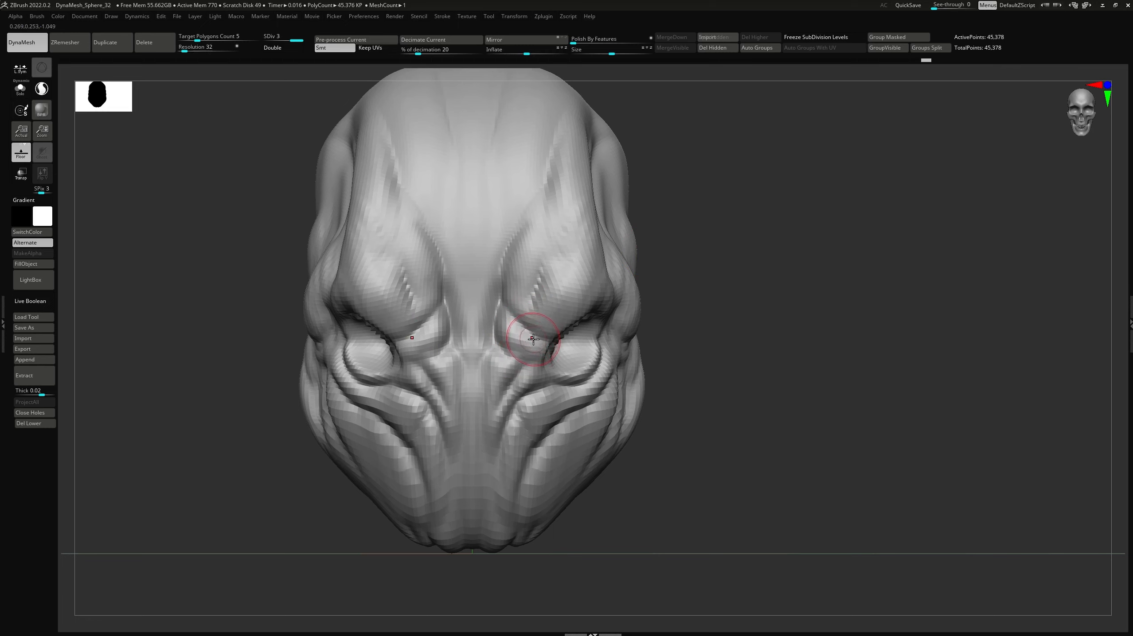